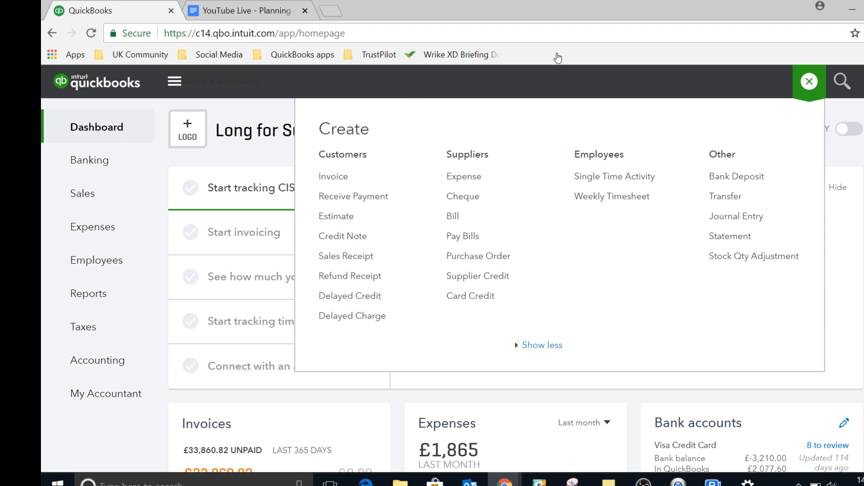
{"action": "left_click", "coordinate": [333, 176]}
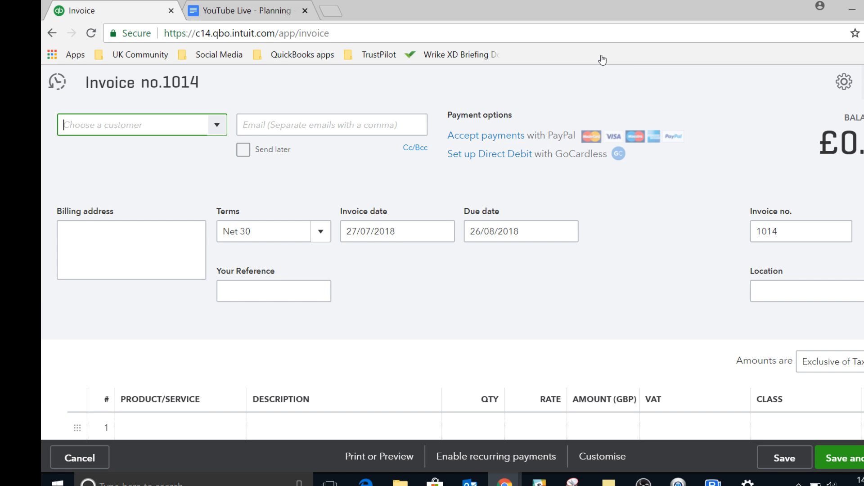
{"action": "left_click", "coordinate": [624, 55]}
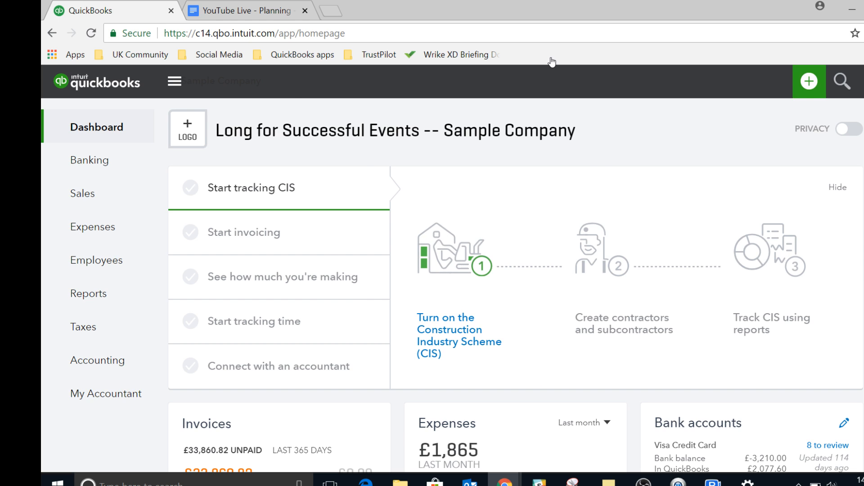
{"action": "left_click", "coordinate": [333, 176]}
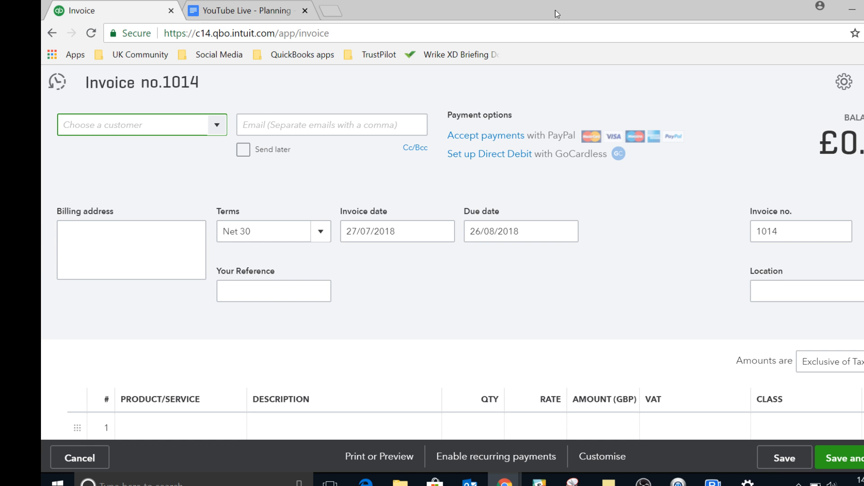
{"action": "left_click", "coordinate": [627, 55]}
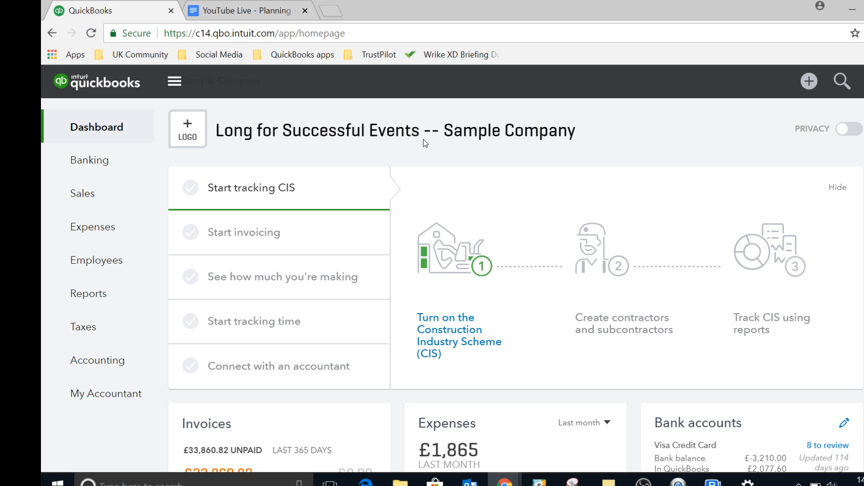
{"action": "key", "text": "alt+Tab"}
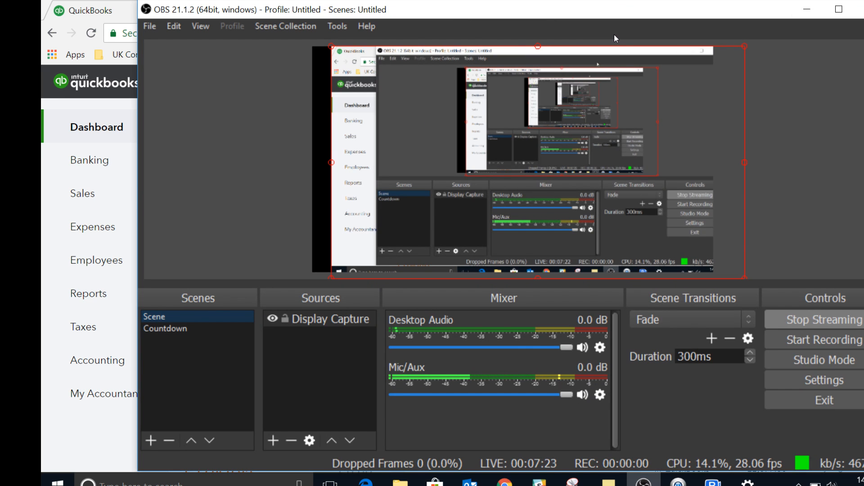
{"action": "key", "text": "alt+Tab"}
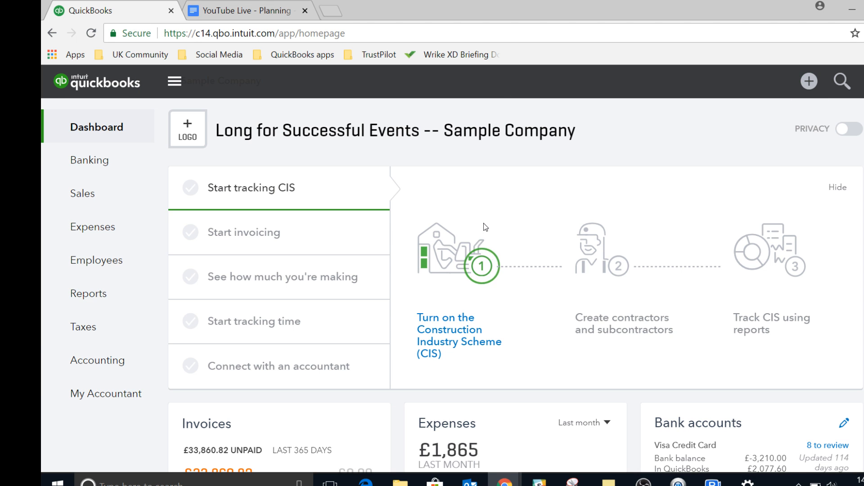
{"action": "left_click", "coordinate": [809, 81]}
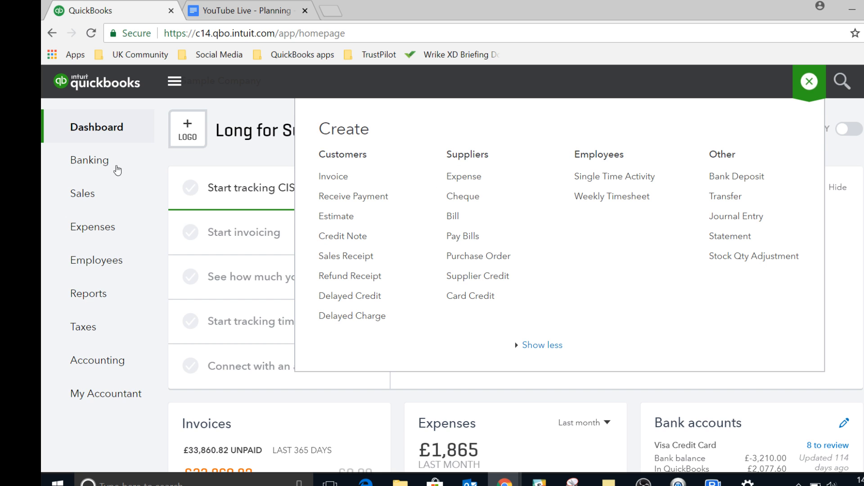
{"action": "left_click", "coordinate": [334, 176]}
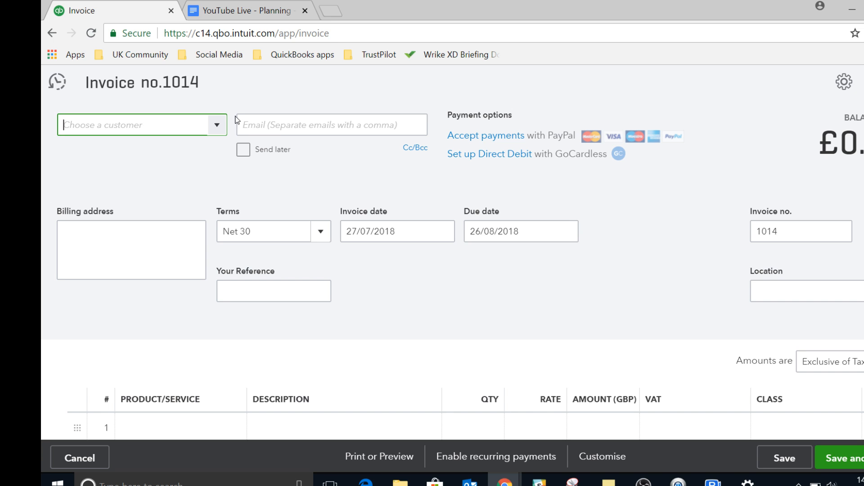
{"action": "left_click", "coordinate": [624, 57]}
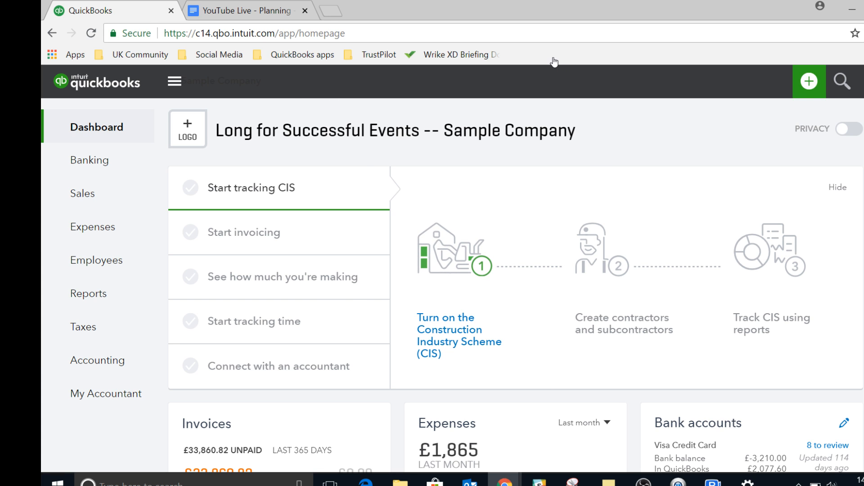
- Open a blank form for a new customer invoice
{"action": "left_click", "coordinate": [809, 81]}
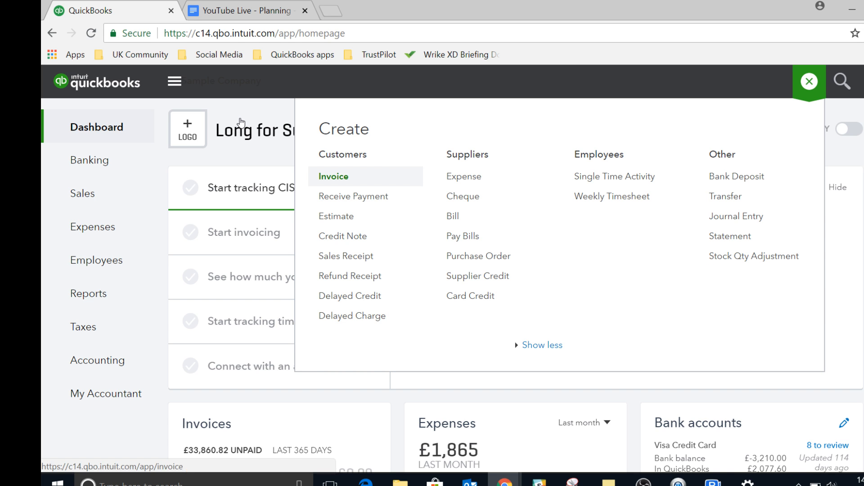
{"action": "left_click", "coordinate": [347, 176]}
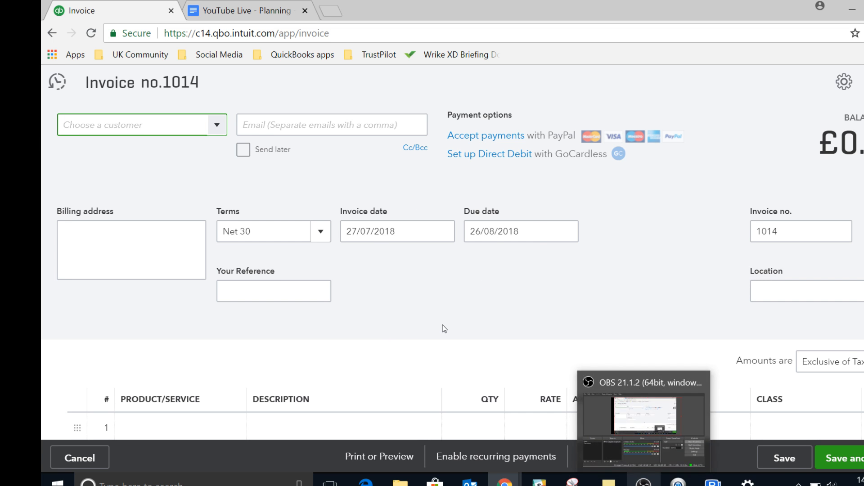
- Switch to Snaz, set the countdown's target time to 14:30:00, and return to OBS
{"action": "key", "text": "alt+Tab"}
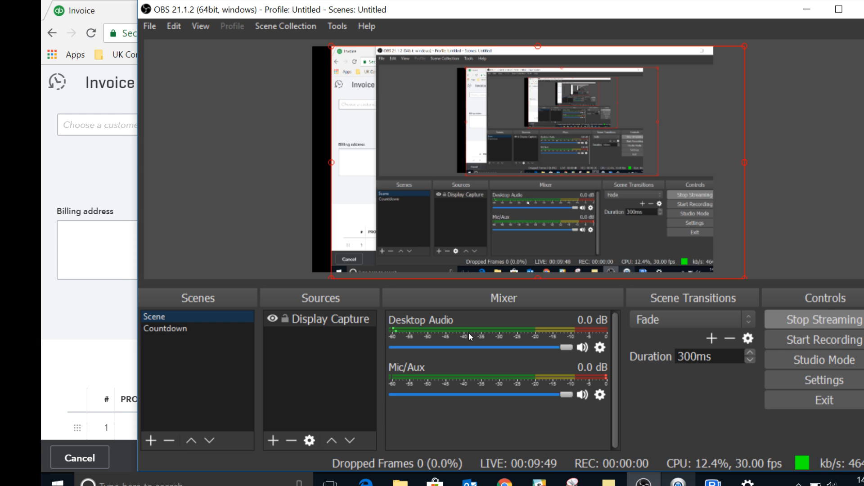
{"action": "key", "text": "alt+Tab"}
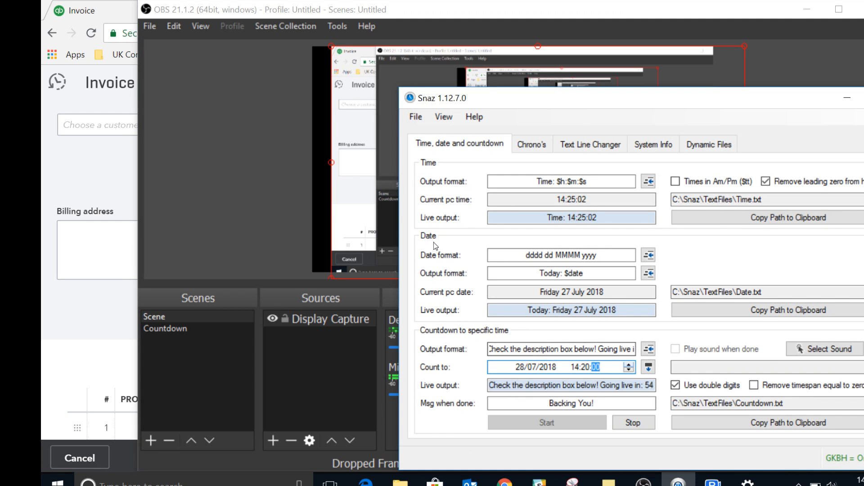
{"action": "key", "text": "Left"}
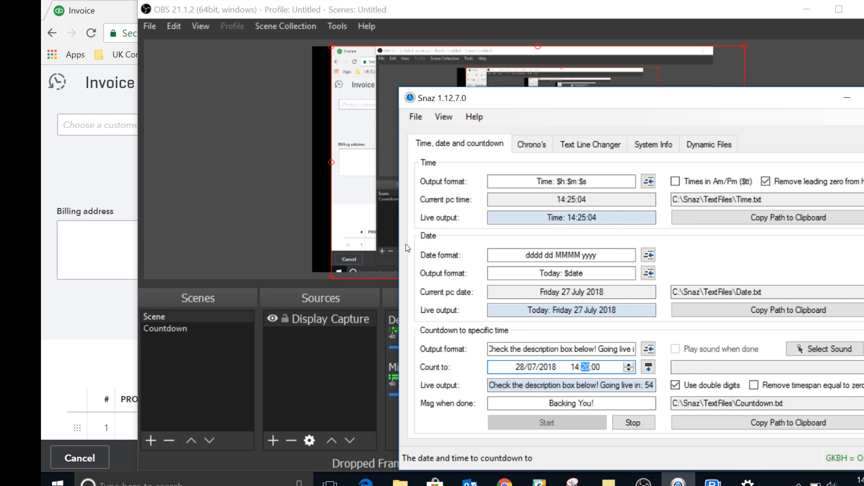
{"action": "type", "text": "30"}
{"action": "key", "text": "Tab"}
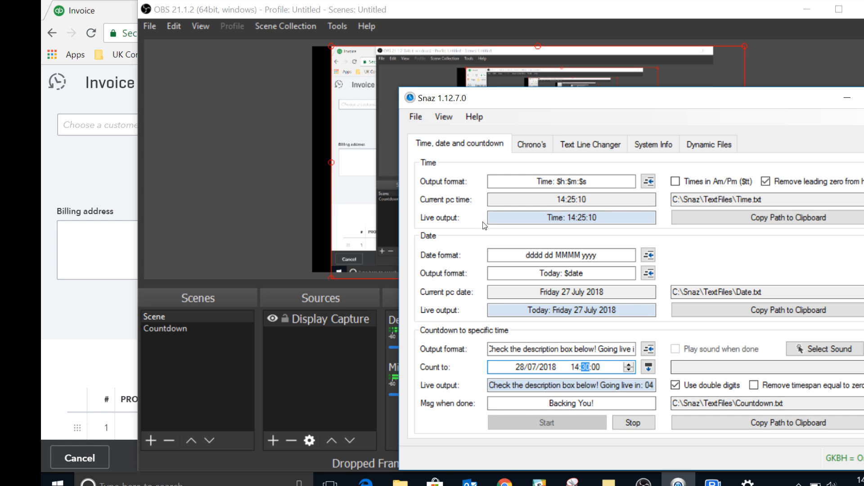
{"action": "left_click", "coordinate": [217, 212]}
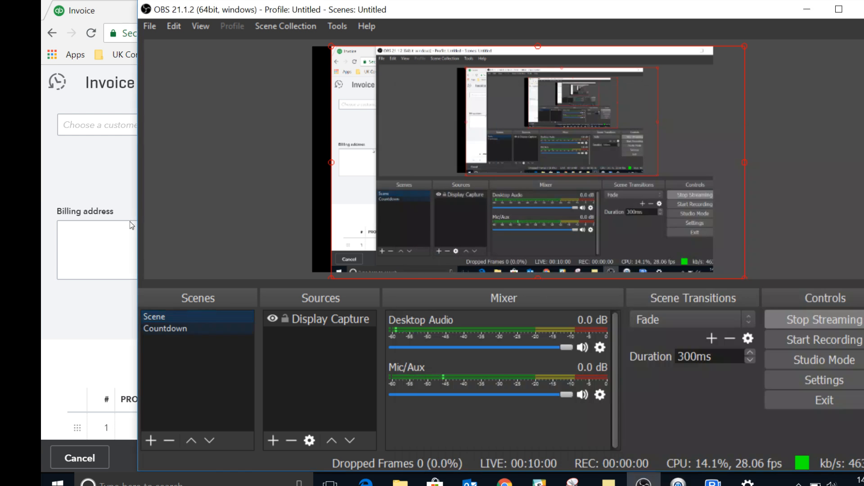
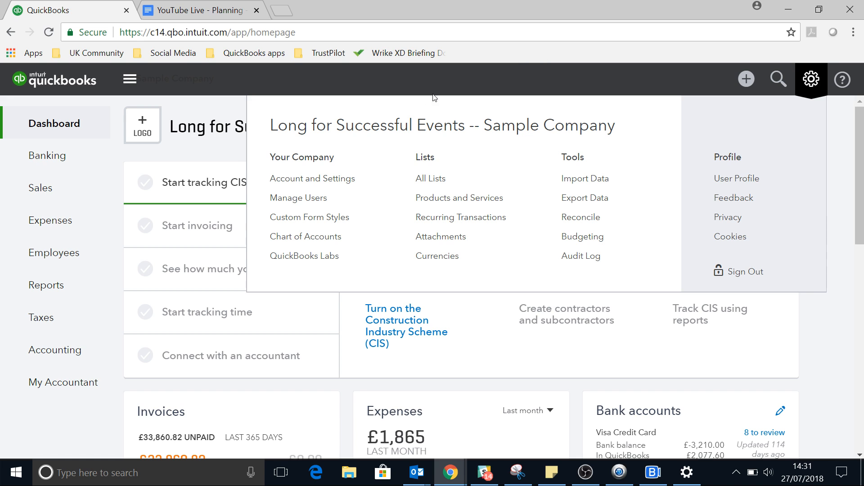
- Open the company's custom form styles and start a new style for invoices
{"action": "left_click", "coordinate": [309, 217]}
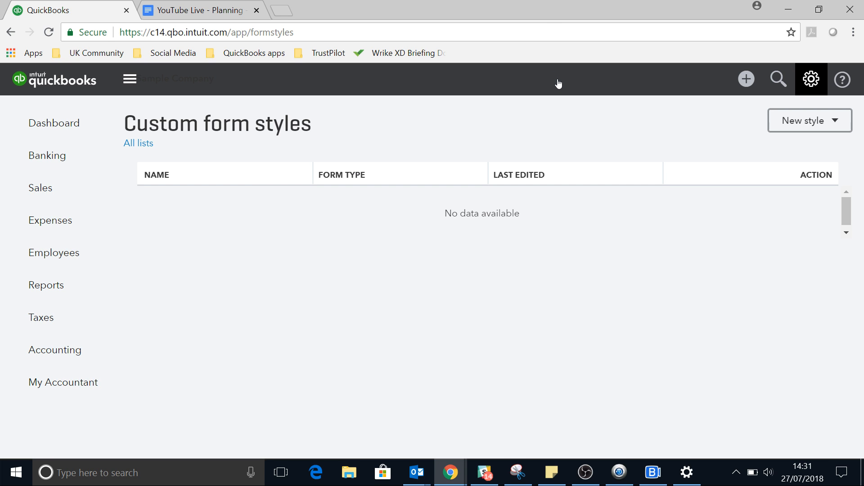
{"action": "key", "text": "Return"}
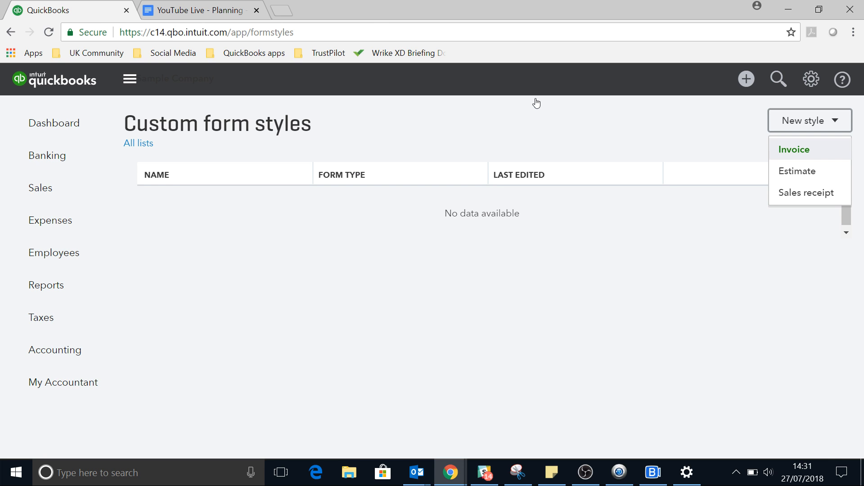
{"action": "key", "text": "Return"}
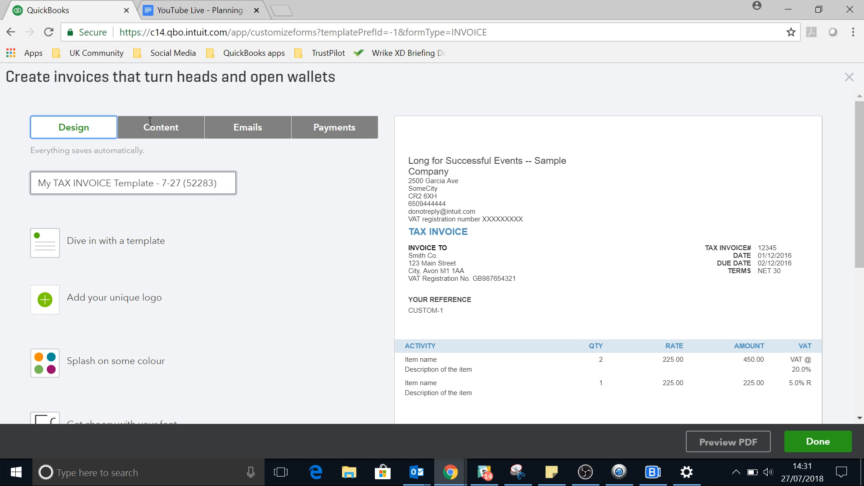
- Rename the invoice style as "My Invoice Template"
{"action": "left_click_drag", "start_coordinate": [218, 182], "coordinate": [37, 183]}
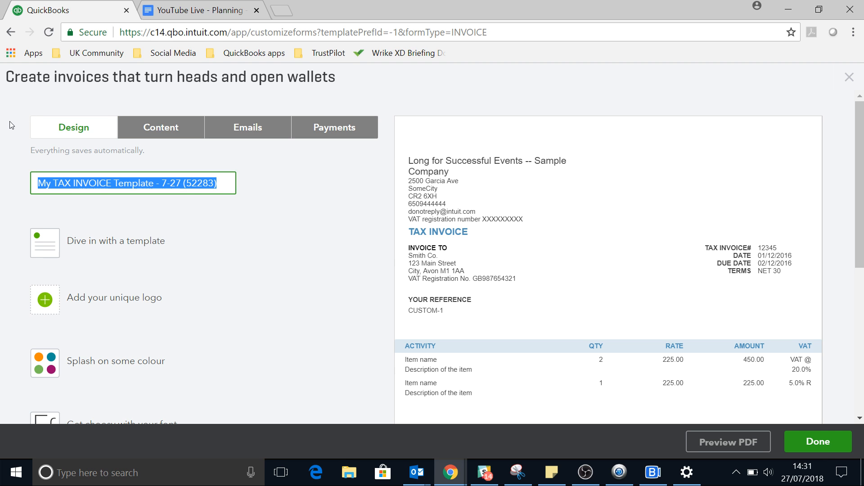
{"action": "type", "text": "My Invoic"}
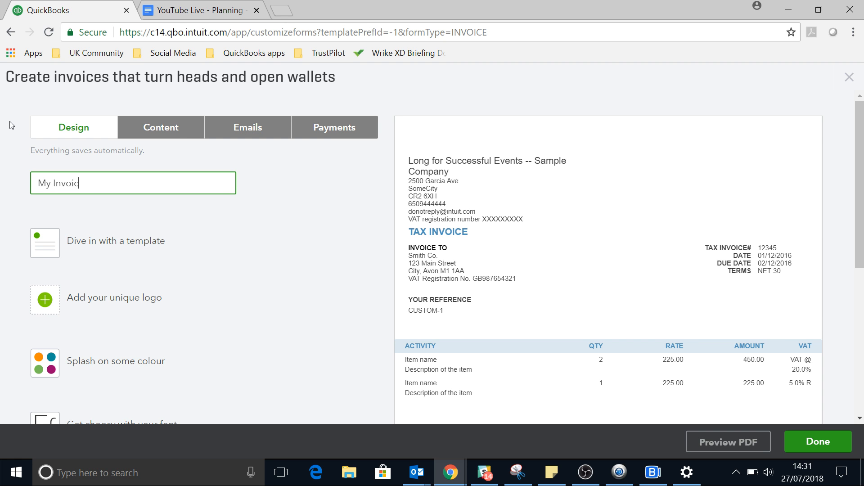
{"action": "type", "text": "e templateT"}
- Try the Modern and Fresh layouts for the invoice template, and apply the Friendly layout
{"action": "left_click", "coordinate": [146, 243]}
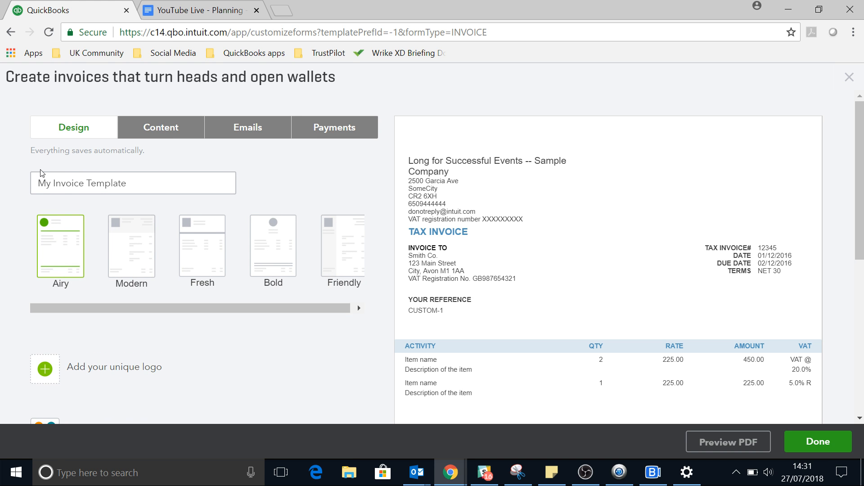
{"action": "scroll", "coordinate": [45, 171], "scroll_direction": "down", "scroll_amount": 3}
{"action": "scroll", "coordinate": [47, 170], "scroll_direction": "up", "scroll_amount": 3}
{"action": "left_click", "coordinate": [143, 221]}
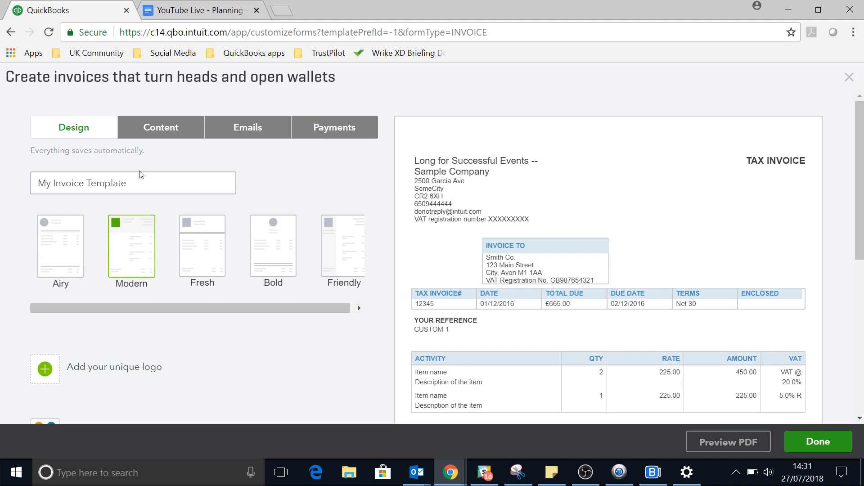
{"action": "left_click", "coordinate": [194, 221]}
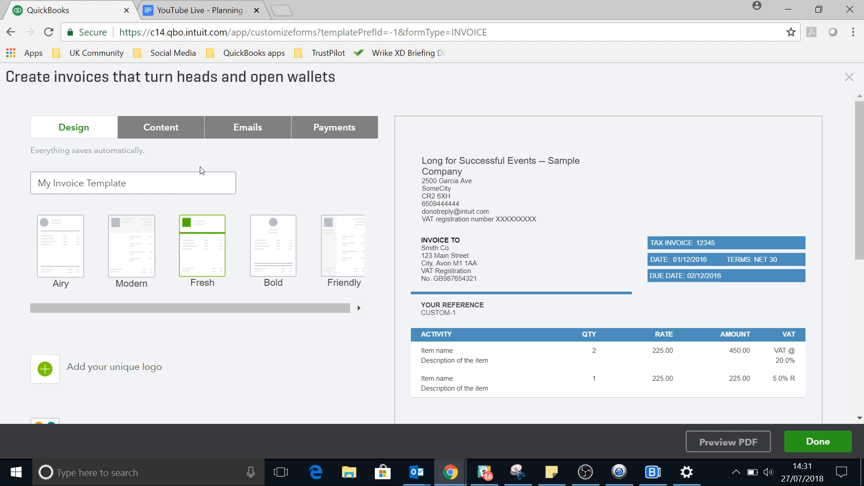
{"action": "left_click", "coordinate": [279, 221]}
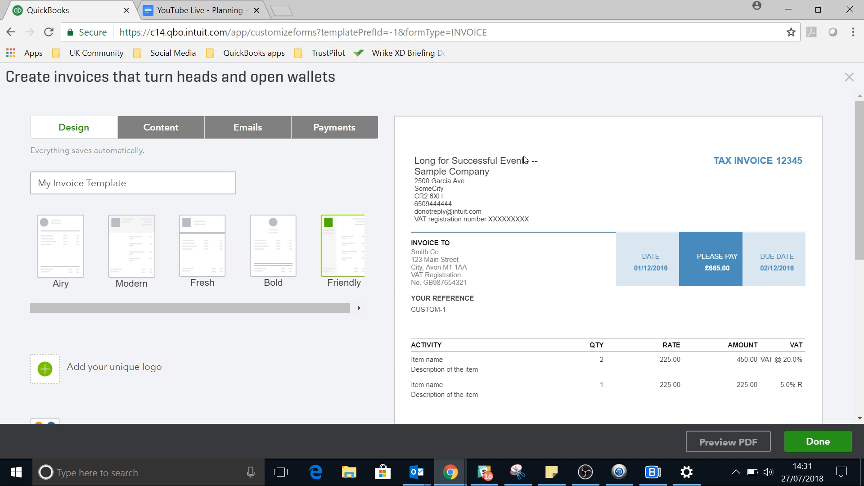
- Set the invoice template's colour to the green swatch #79BD58 and check it in the preview
{"action": "scroll", "coordinate": [515, 151], "scroll_direction": "down", "scroll_amount": 1}
{"action": "scroll", "coordinate": [516, 156], "scroll_direction": "down", "scroll_amount": 5}
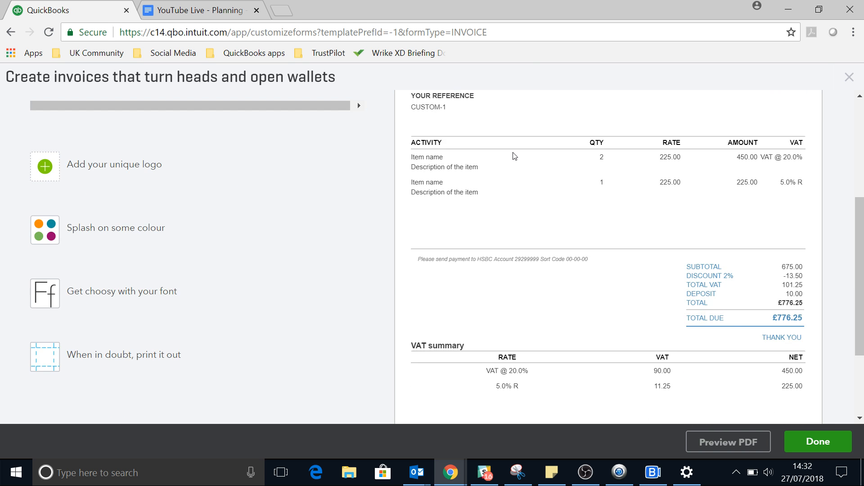
{"action": "scroll", "coordinate": [450, 153], "scroll_direction": "up", "scroll_amount": 1}
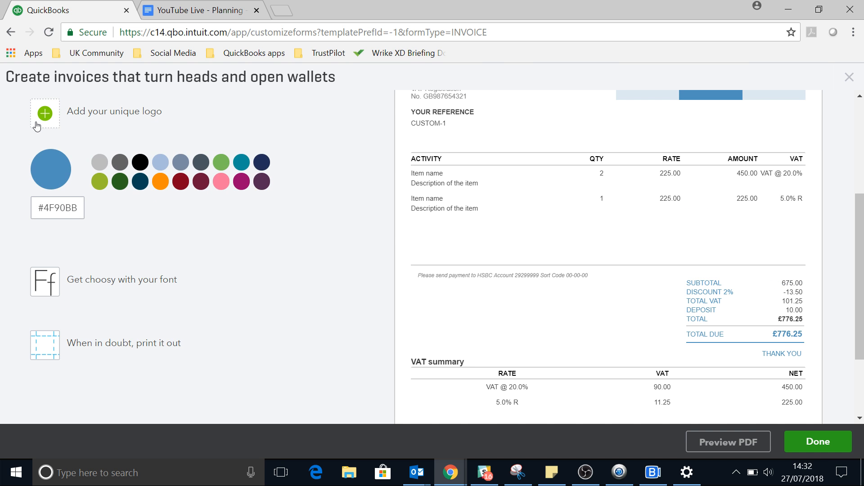
{"action": "left_click", "coordinate": [221, 162]}
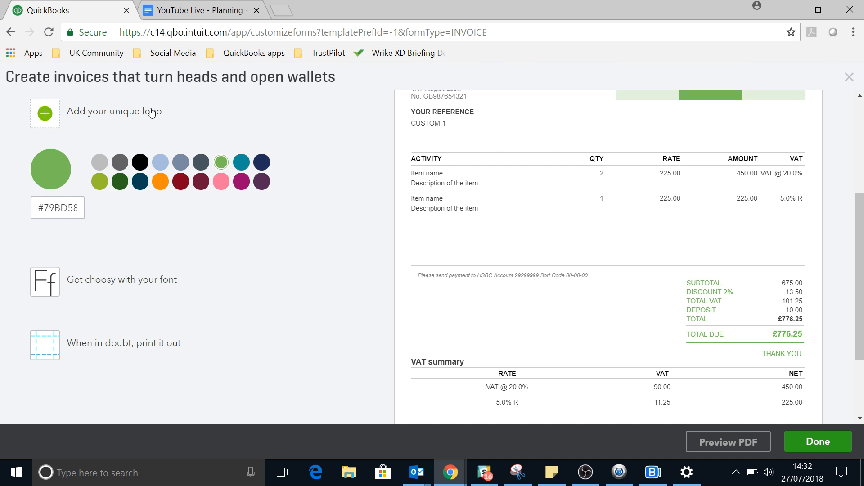
{"action": "scroll", "coordinate": [315, 158], "scroll_direction": "up", "scroll_amount": 4}
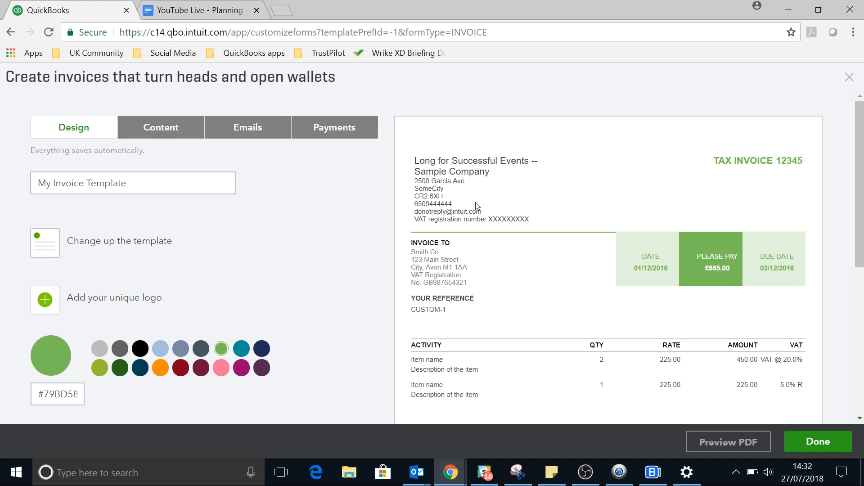
{"action": "scroll", "coordinate": [480, 207], "scroll_direction": "down", "scroll_amount": 5}
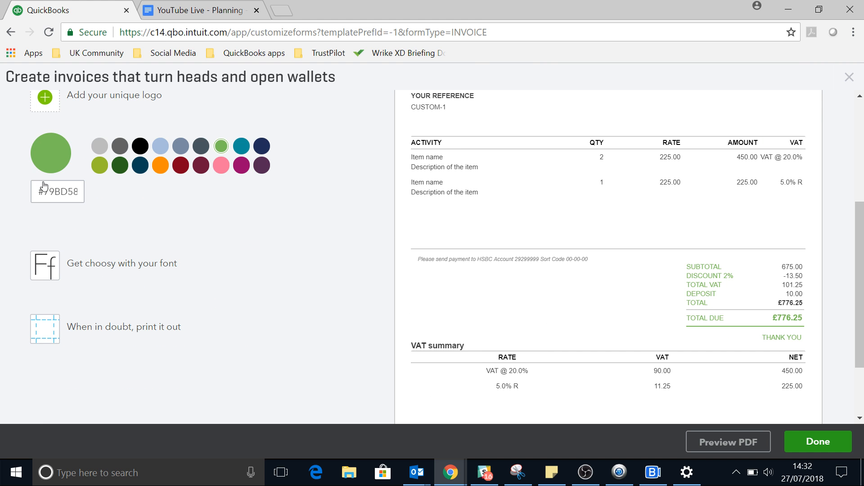
- Set the invoice template's font to Helvetica at 12pt
{"action": "left_click", "coordinate": [44, 265]}
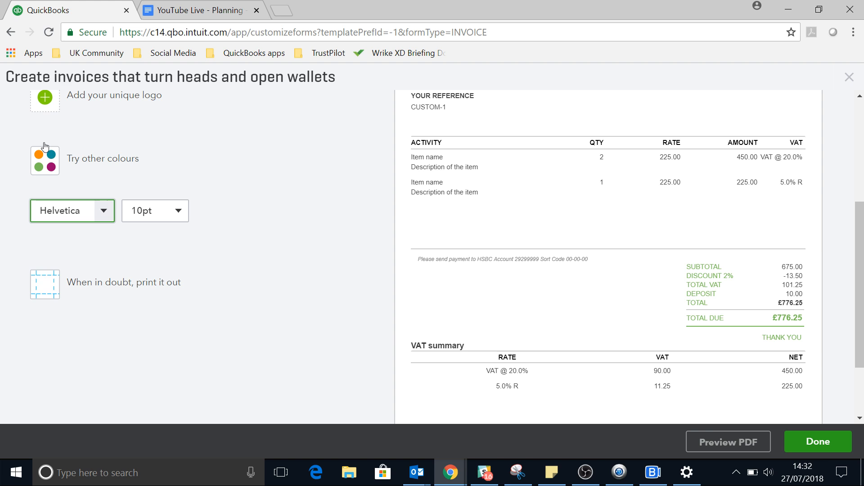
{"action": "key", "text": "Down"}
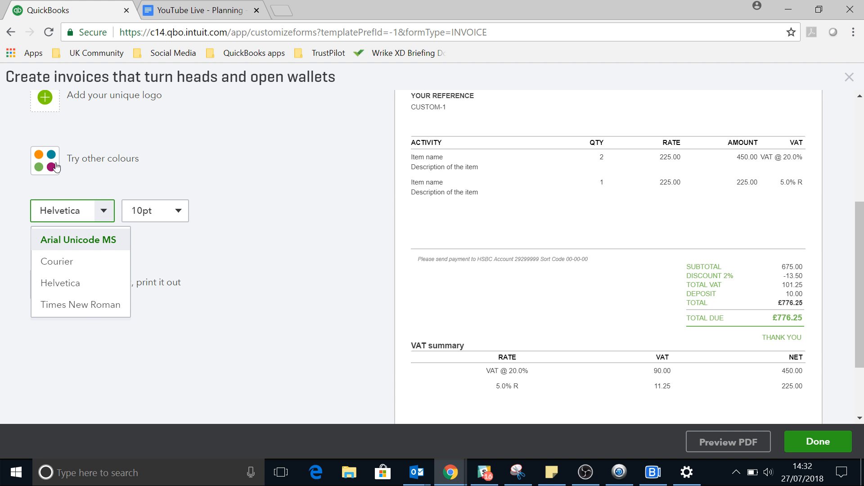
{"action": "key", "text": "Down"}
{"action": "key", "text": "Down"}
{"action": "key", "text": "Down"}
{"action": "key", "text": "Up"}
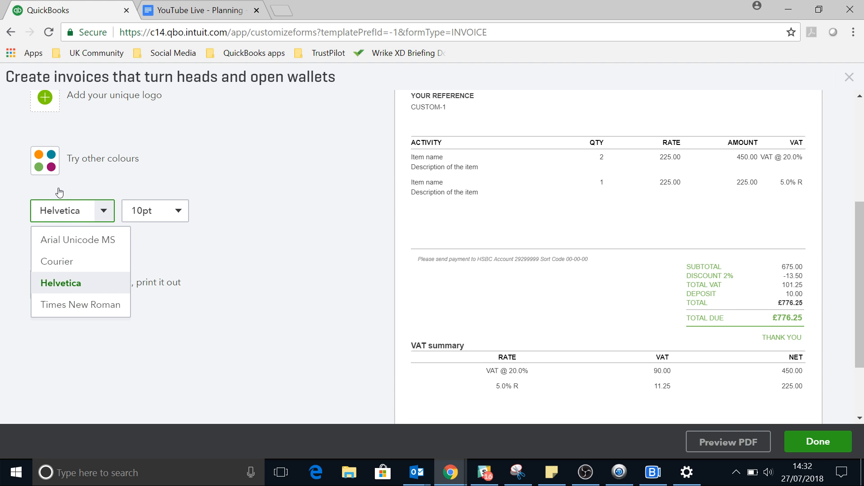
{"action": "key", "text": "Return"}
{"action": "key", "text": "Tab"}
{"action": "key", "text": "Down"}
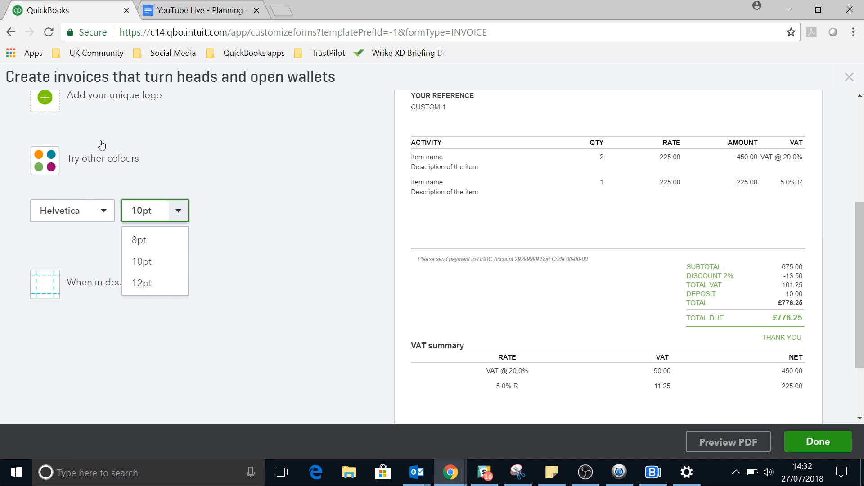
{"action": "key", "text": "Down"}
{"action": "key", "text": "Return"}
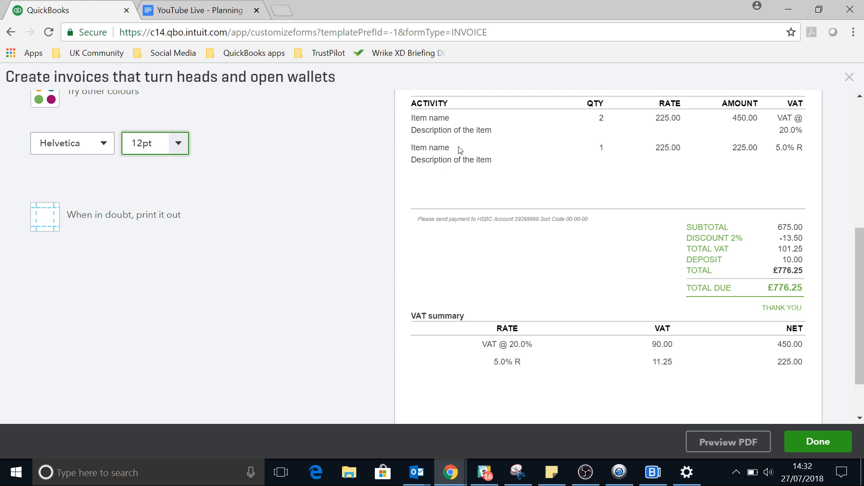
- View the template's page margin and print options, and look over the editable content sections of the invoice
{"action": "left_click", "coordinate": [105, 143]}
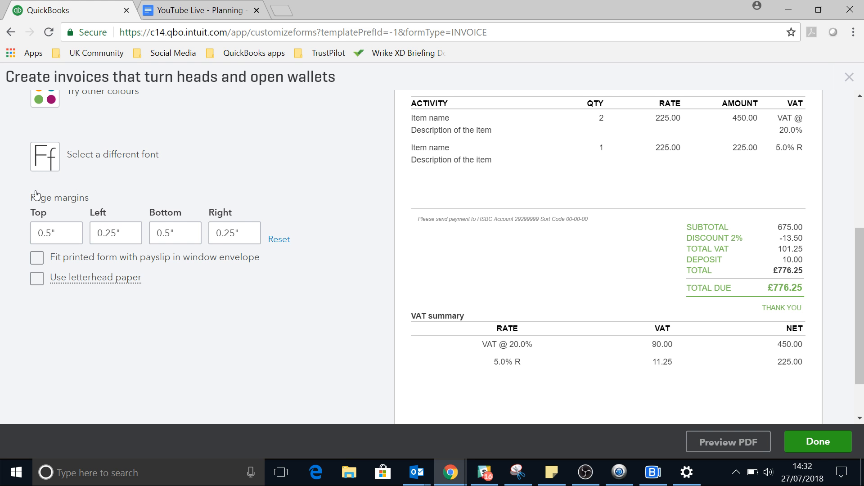
{"action": "scroll", "coordinate": [268, 176], "scroll_direction": "up", "scroll_amount": 6}
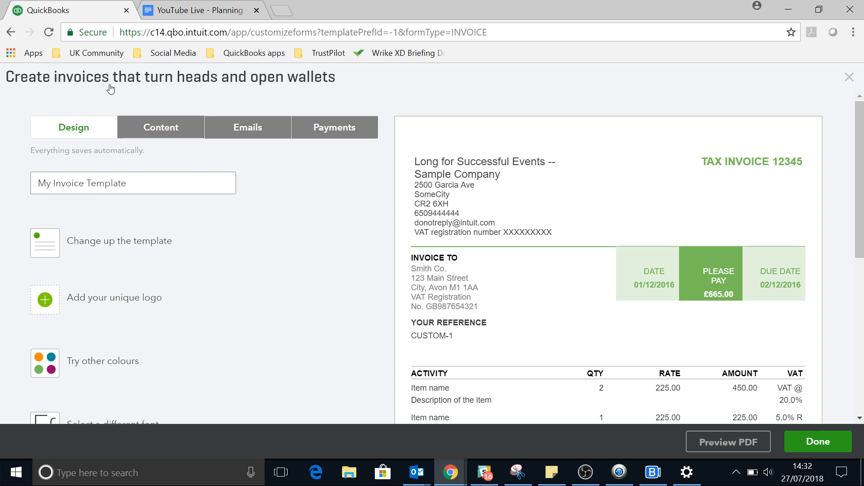
{"action": "left_click", "coordinate": [163, 127]}
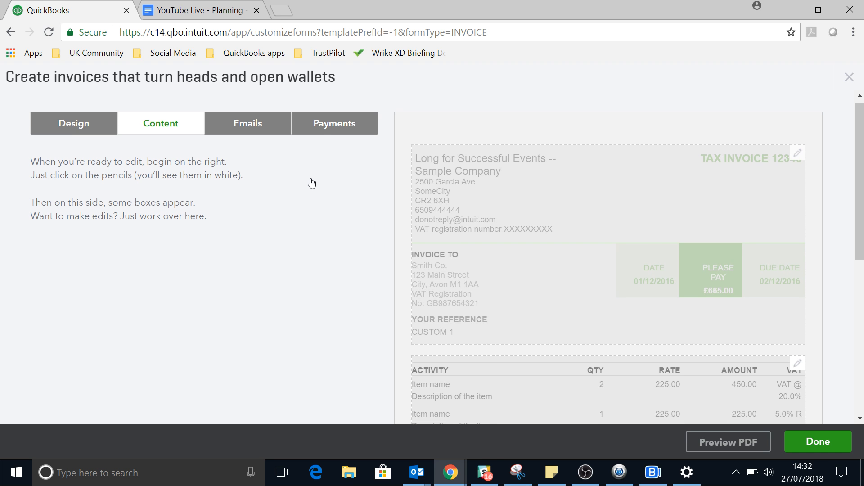
{"action": "scroll", "coordinate": [317, 180], "scroll_direction": "down", "scroll_amount": 7}
{"action": "scroll", "coordinate": [324, 177], "scroll_direction": "up", "scroll_amount": 7}
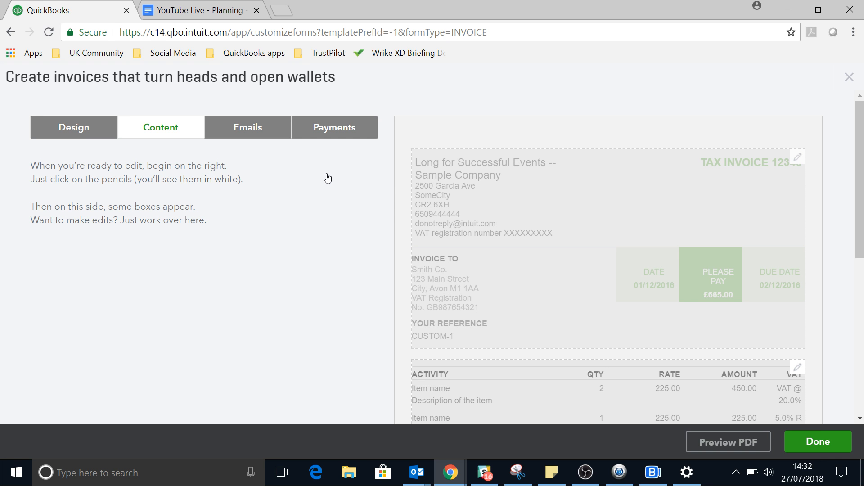
{"action": "left_click", "coordinate": [797, 157]}
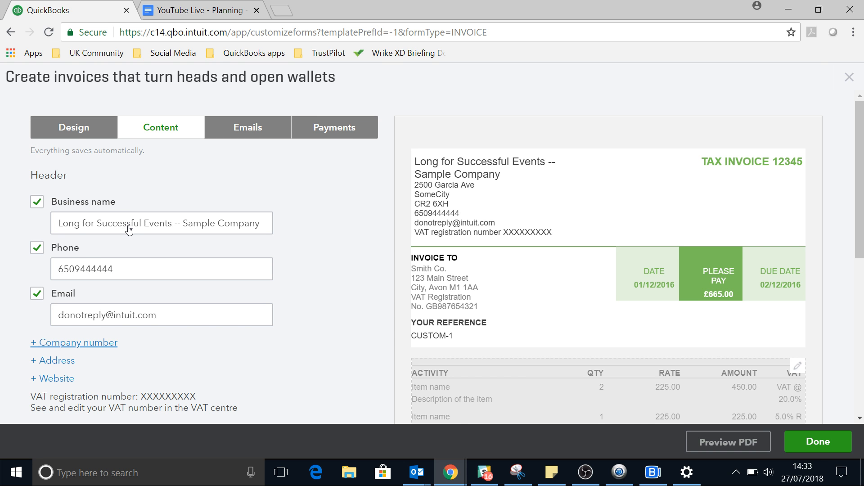
{"action": "scroll", "coordinate": [131, 225], "scroll_direction": "down", "scroll_amount": 2}
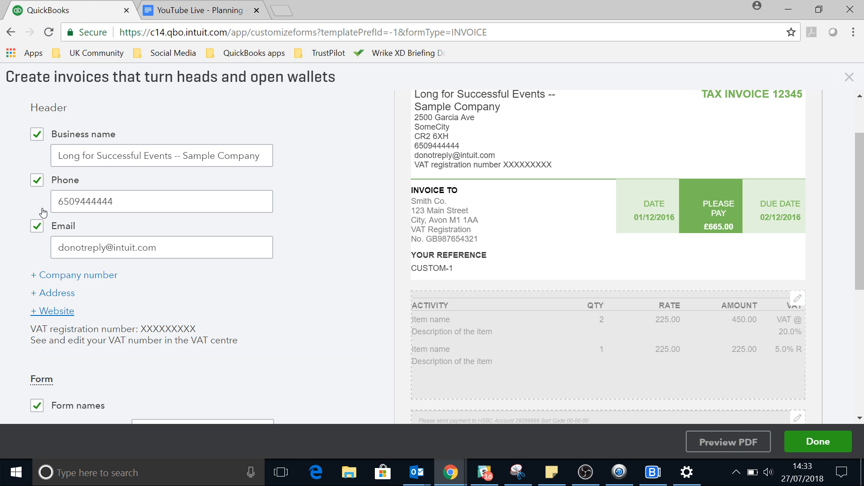
{"action": "left_click", "coordinate": [51, 311]}
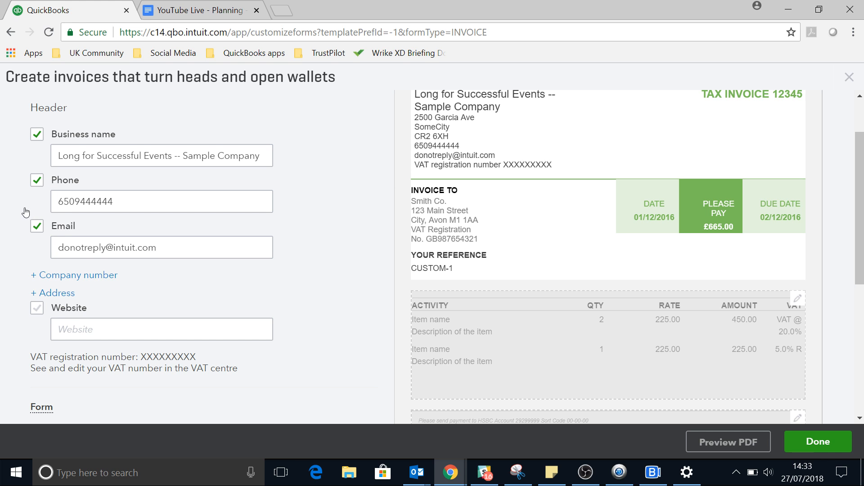
{"action": "type", "text": "www"}
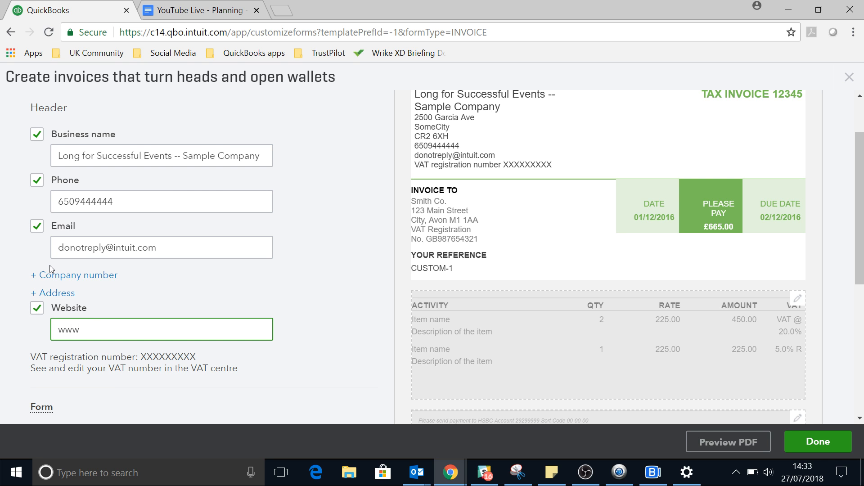
{"action": "type", "text": ".website.com"}
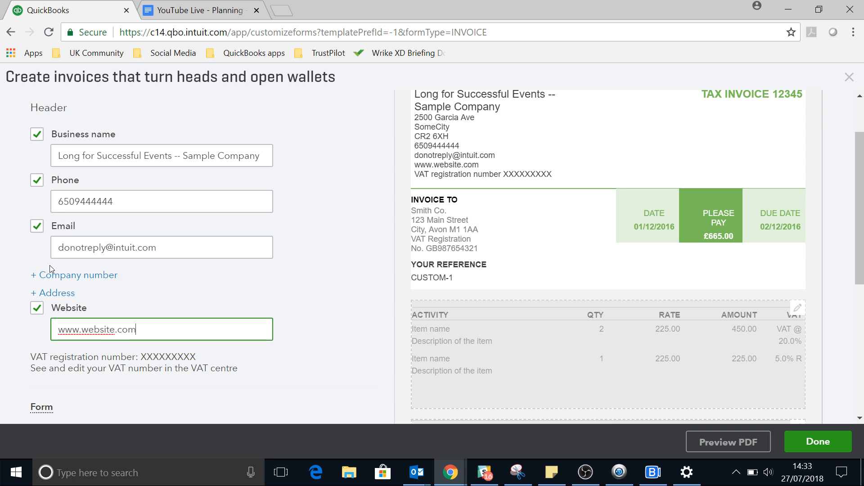
- Examine the VAT registration number entry and the other header details against the invoice preview
{"action": "scroll", "coordinate": [105, 223], "scroll_direction": "down", "scroll_amount": 2}
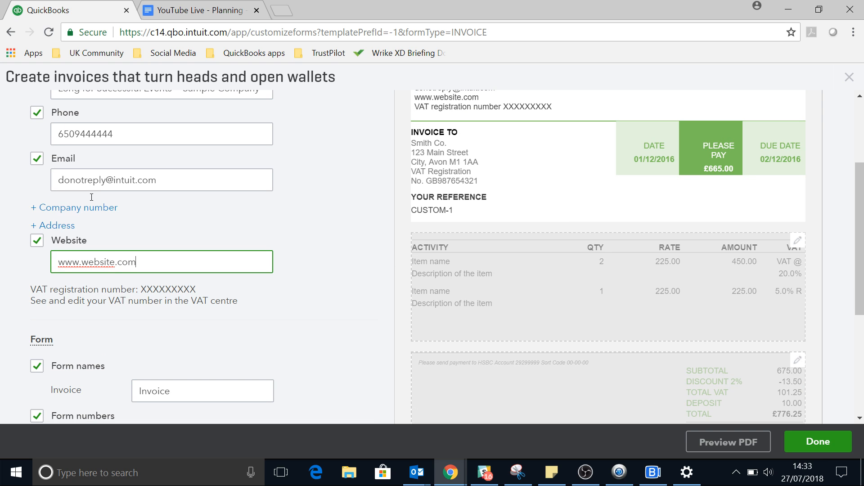
{"action": "left_click_drag", "start_coordinate": [141, 289], "coordinate": [196, 289]}
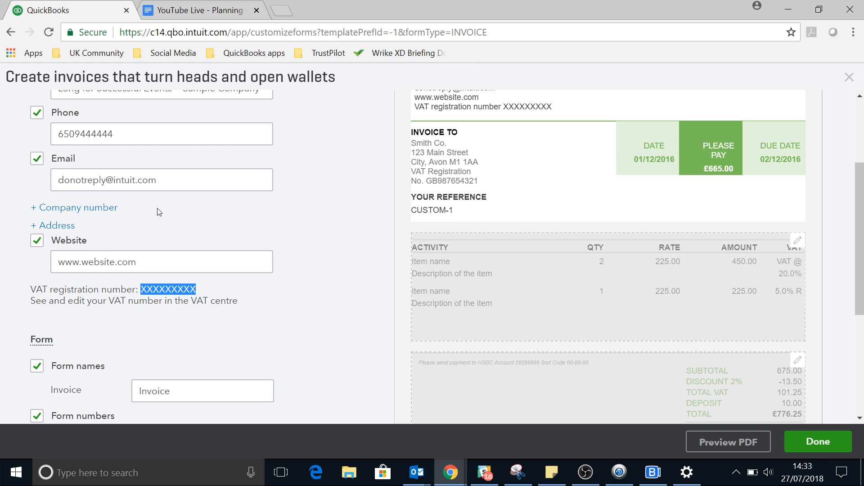
{"action": "scroll", "coordinate": [159, 211], "scroll_direction": "up", "scroll_amount": 1}
{"action": "scroll", "coordinate": [164, 213], "scroll_direction": "up", "scroll_amount": 1}
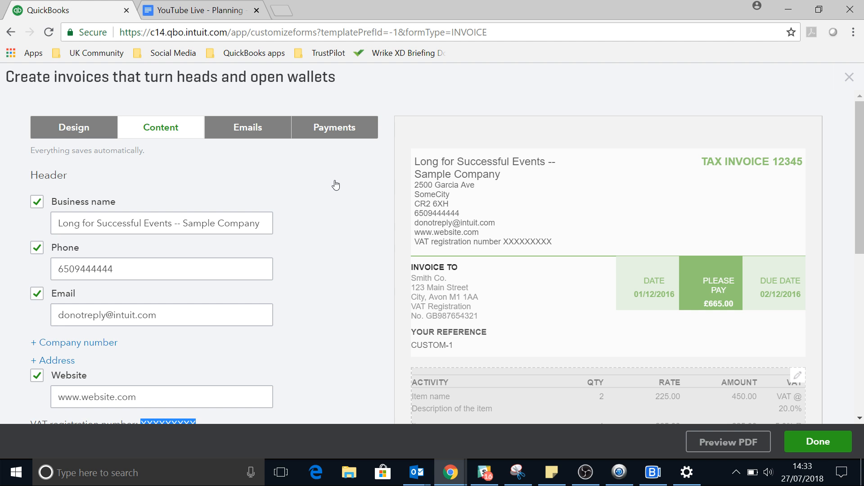
{"action": "scroll", "coordinate": [194, 202], "scroll_direction": "down", "scroll_amount": 6}
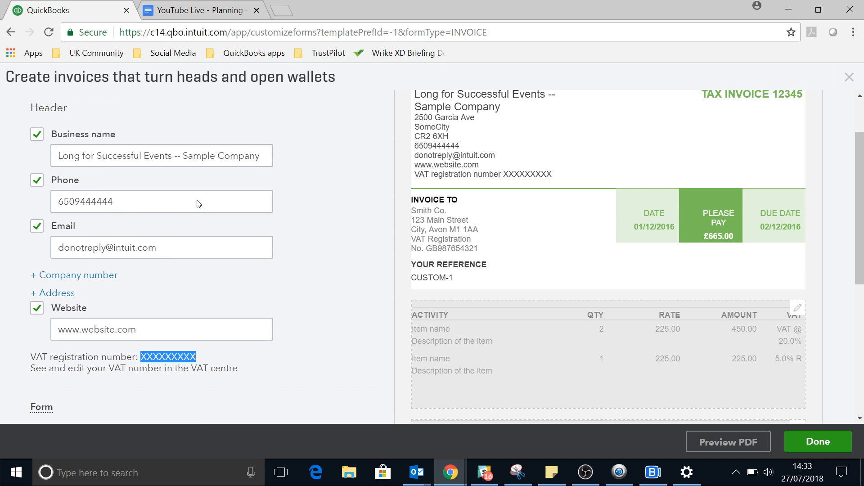
{"action": "scroll", "coordinate": [198, 195], "scroll_direction": "up", "scroll_amount": 3}
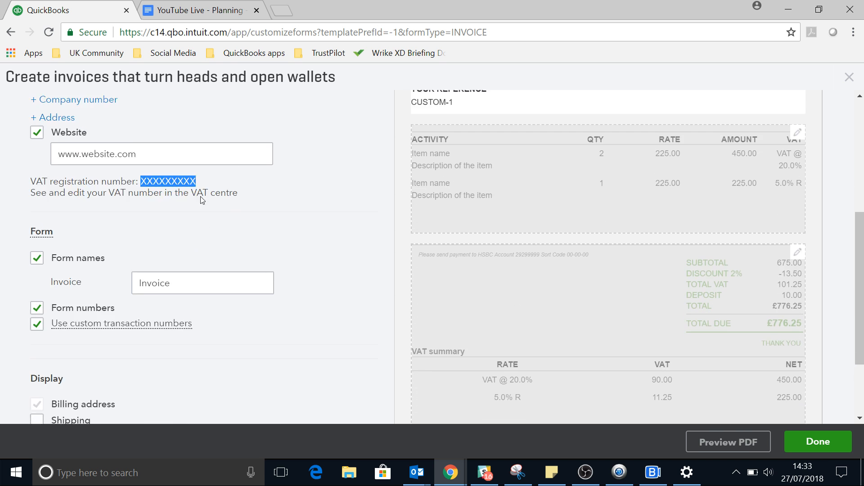
- Hide the form numbers, show shipping, and add a custom field named "Sales Rep", checking the header preview
{"action": "scroll", "coordinate": [201, 209], "scroll_direction": "down", "scroll_amount": 5}
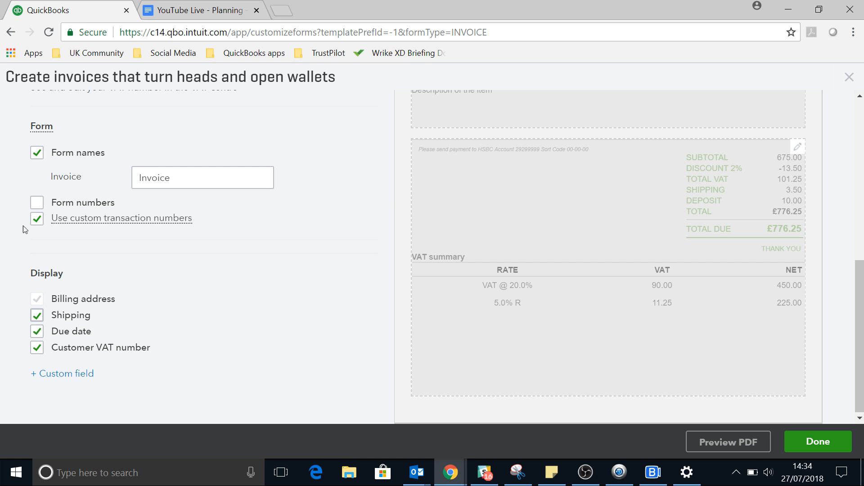
{"action": "left_click", "coordinate": [42, 256]}
{"action": "scroll", "coordinate": [42, 238], "scroll_direction": "down", "scroll_amount": 1}
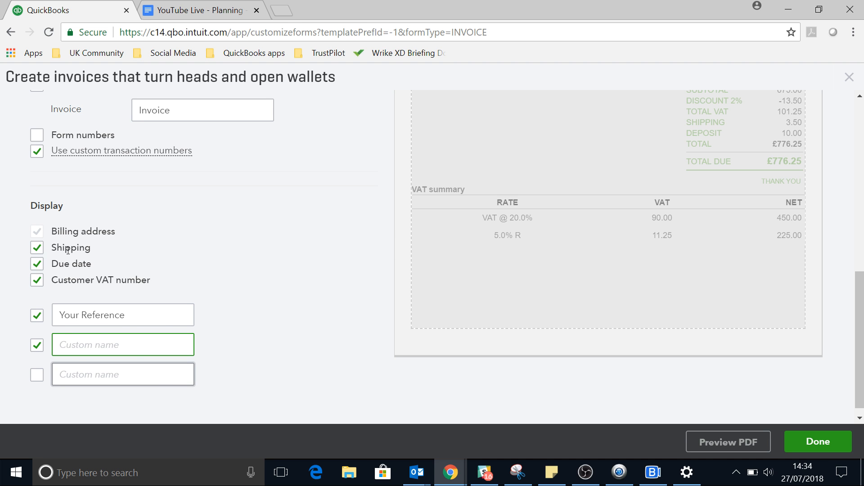
{"action": "type", "text": "Sales Rep"}
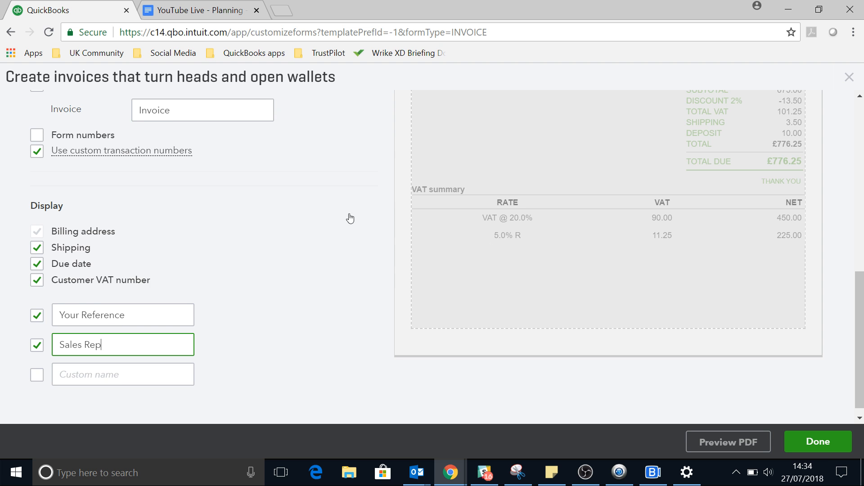
{"action": "scroll", "coordinate": [350, 218], "scroll_direction": "up", "scroll_amount": 10}
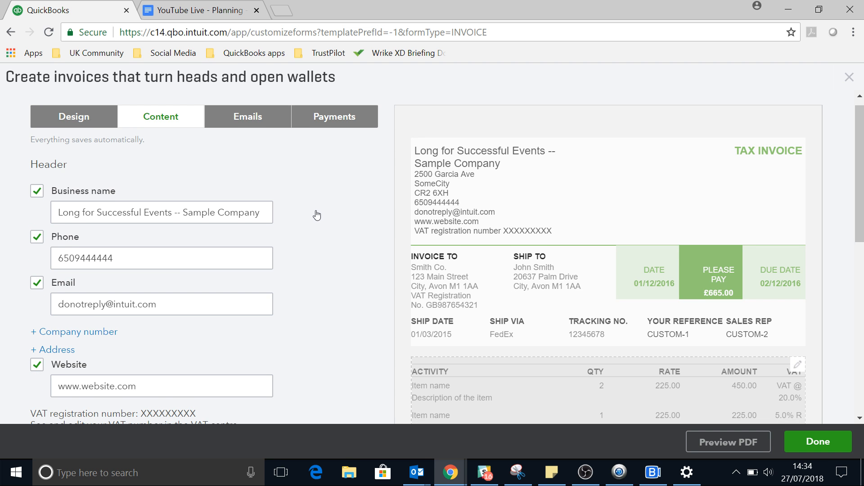
{"action": "scroll", "coordinate": [317, 215], "scroll_direction": "down", "scroll_amount": 1}
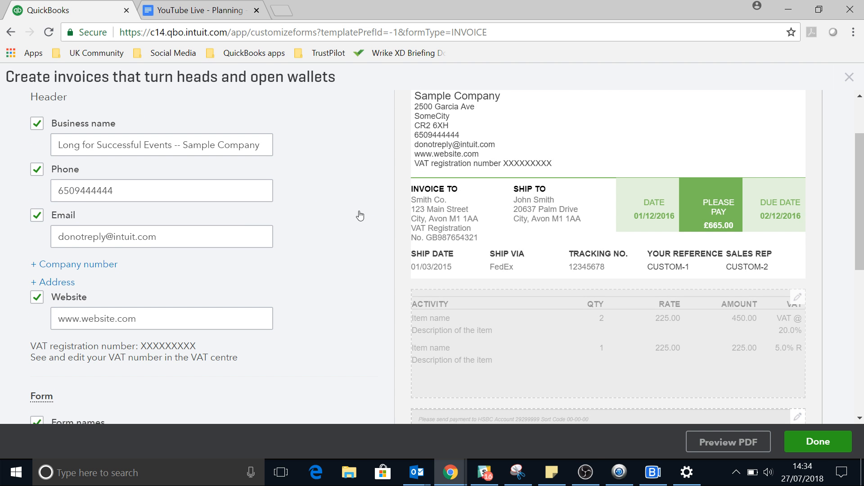
- Open the activity table for editing, try showing the account summary on the invoice, and turn on the Date column
{"action": "left_click", "coordinate": [419, 260]}
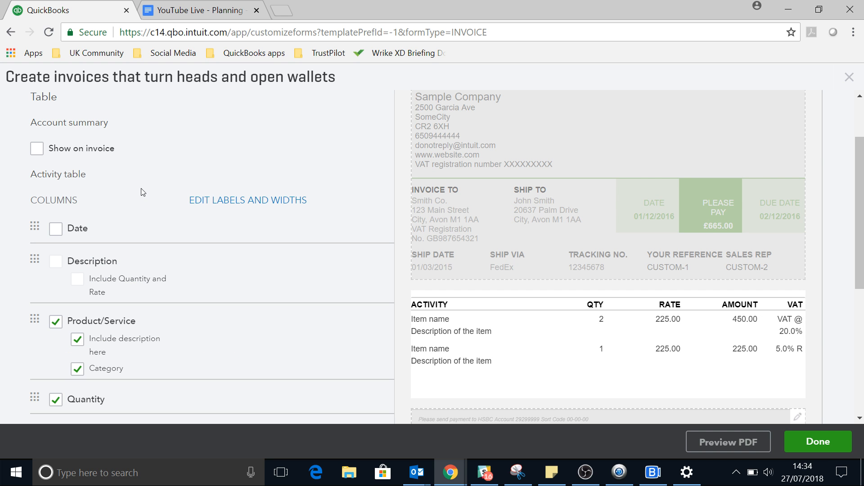
{"action": "left_click", "coordinate": [37, 144]}
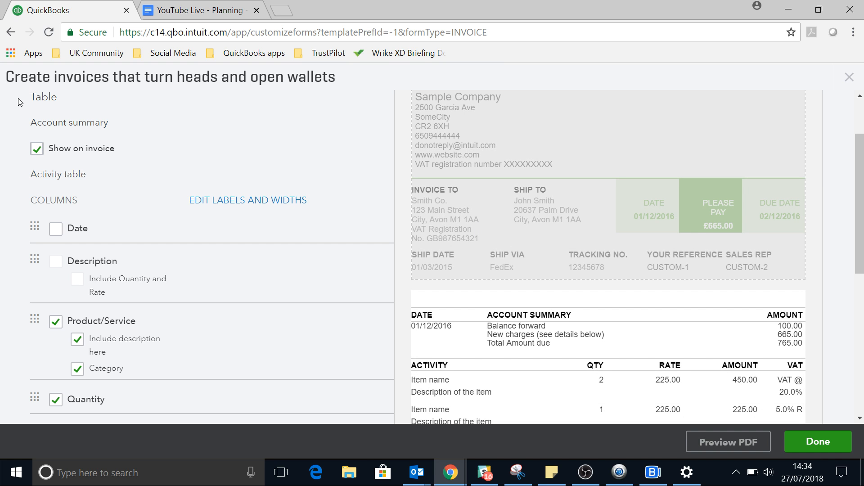
{"action": "scroll", "coordinate": [20, 102], "scroll_direction": "down", "scroll_amount": 2}
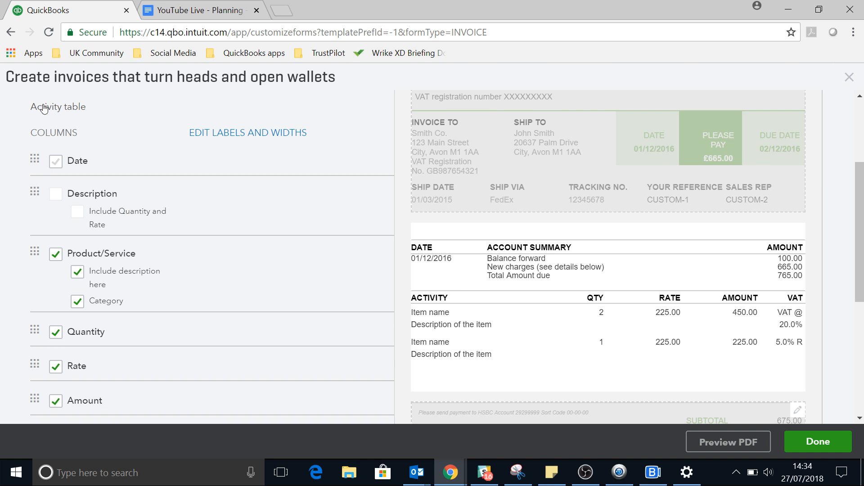
{"action": "scroll", "coordinate": [43, 109], "scroll_direction": "up", "scroll_amount": 2}
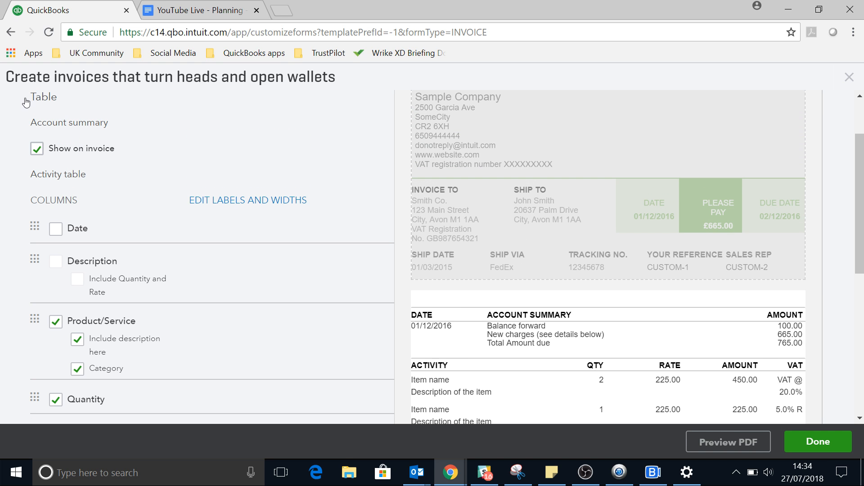
{"action": "left_click", "coordinate": [61, 146]}
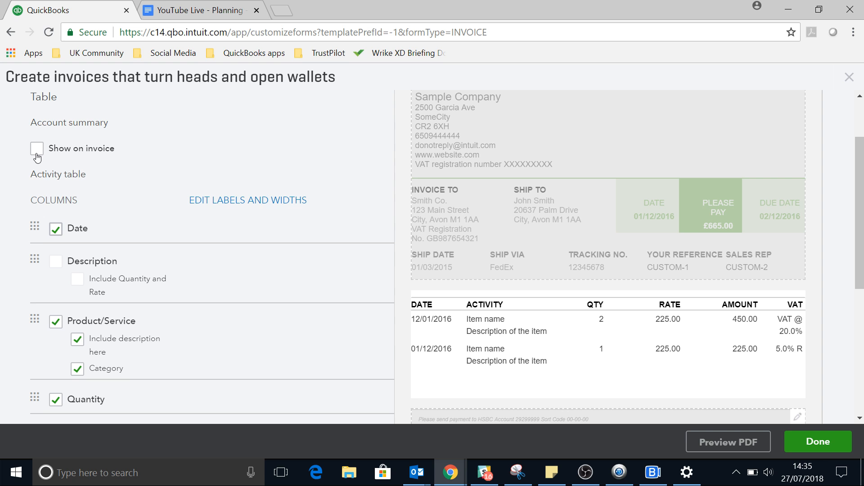
- Review the activity table's column options and display the editable column labels and widths
{"action": "scroll", "coordinate": [19, 188], "scroll_direction": "down", "scroll_amount": 2}
{"action": "scroll", "coordinate": [26, 204], "scroll_direction": "down", "scroll_amount": 2}
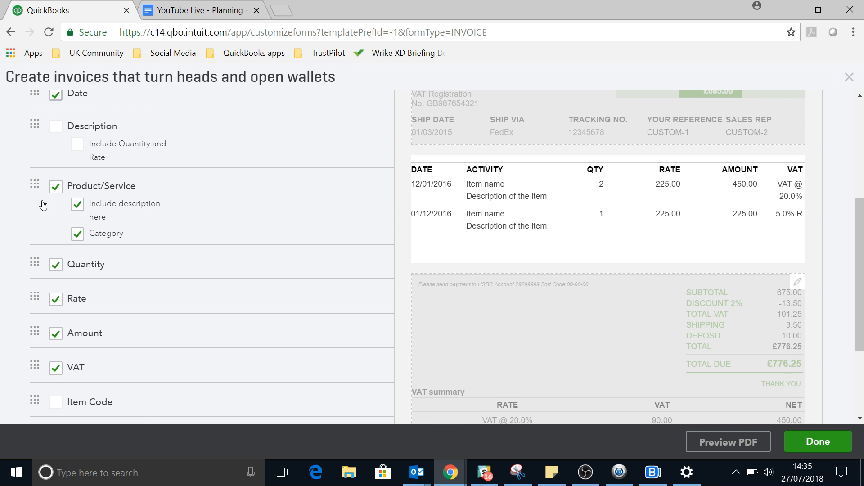
{"action": "scroll", "coordinate": [42, 205], "scroll_direction": "down", "scroll_amount": 2}
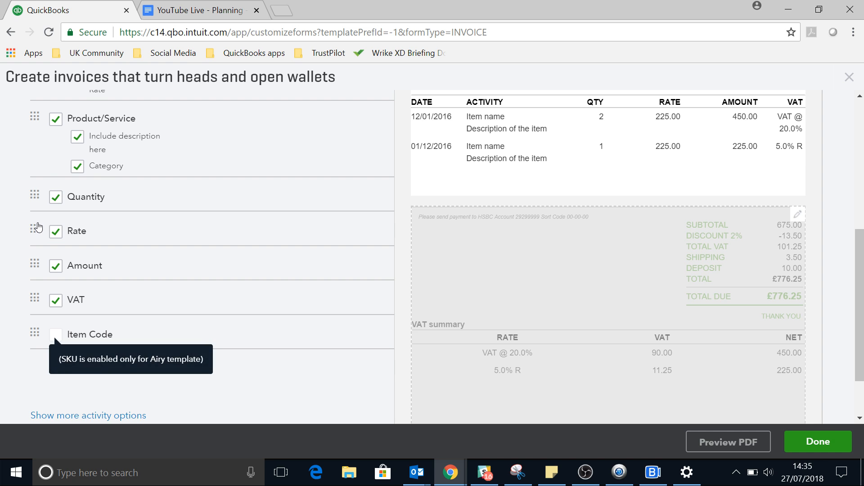
{"action": "scroll", "coordinate": [39, 227], "scroll_direction": "up", "scroll_amount": 4}
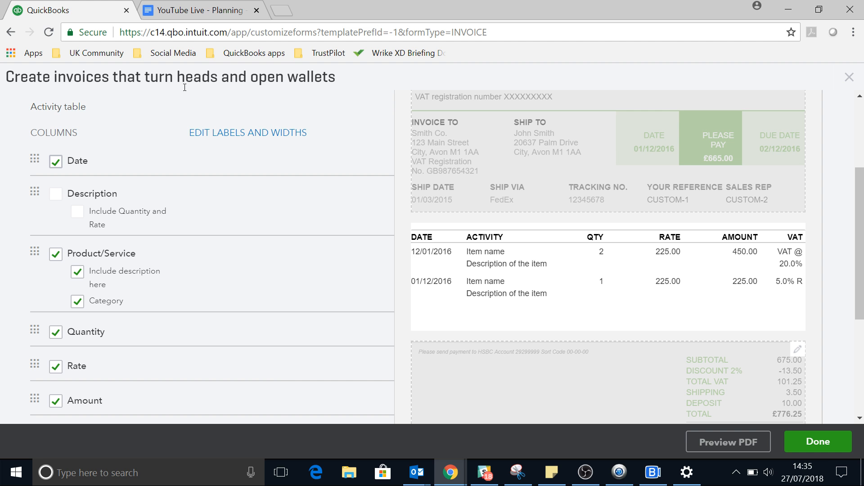
{"action": "left_click", "coordinate": [220, 132]}
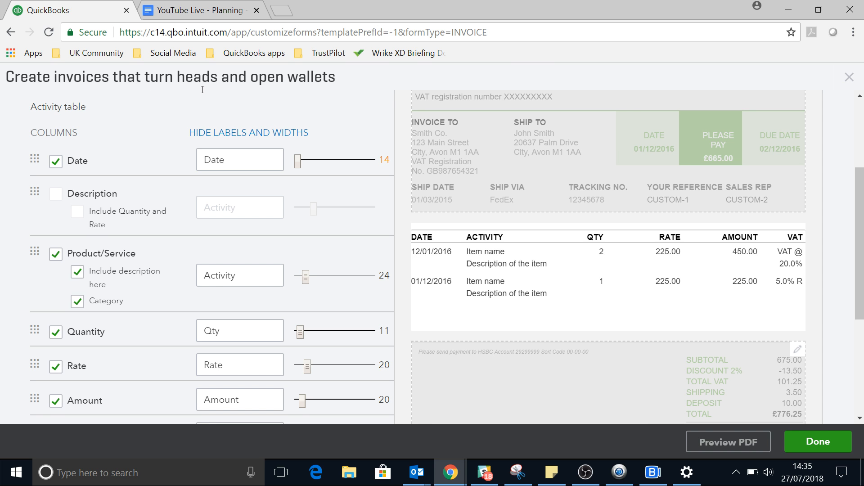
{"action": "scroll", "coordinate": [203, 99], "scroll_direction": "down", "scroll_amount": 2}
{"action": "scroll", "coordinate": [202, 118], "scroll_direction": "down", "scroll_amount": 3}
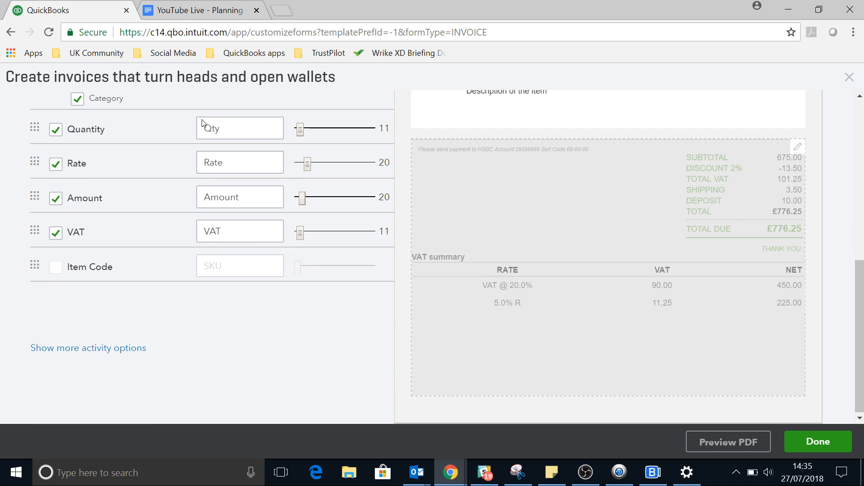
{"action": "scroll", "coordinate": [202, 124], "scroll_direction": "up", "scroll_amount": 5}
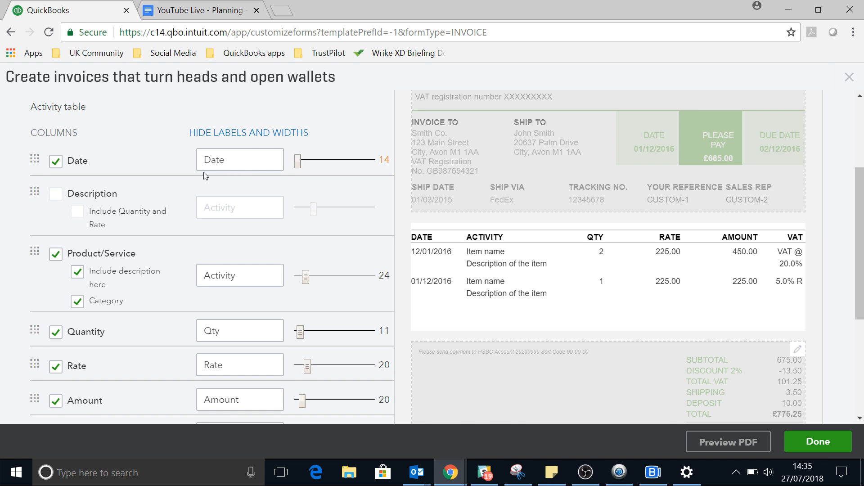
- Set the activity table column widths to 44 for Product/Service, 8 for Quantity, 8 for Rate and 15 for Amount
{"action": "scroll", "coordinate": [181, 198], "scroll_direction": "down", "scroll_amount": 1}
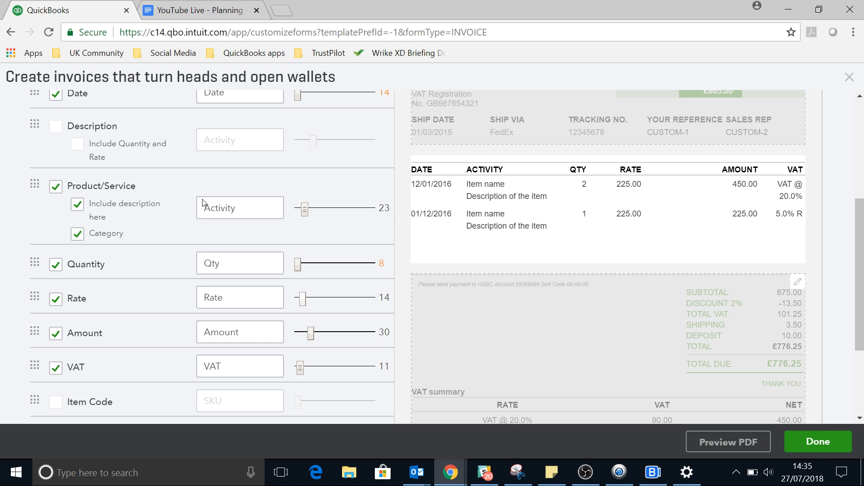
{"action": "scroll", "coordinate": [212, 242], "scroll_direction": "up", "scroll_amount": 2}
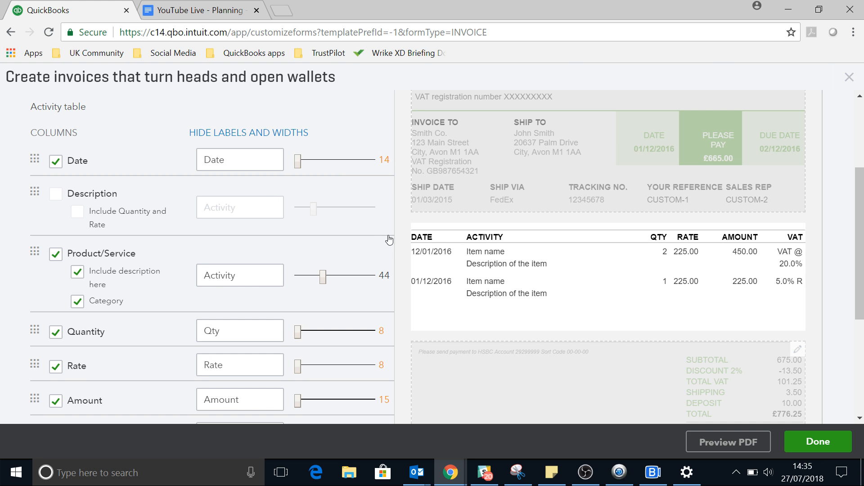
{"action": "scroll", "coordinate": [119, 131], "scroll_direction": "down", "scroll_amount": 2}
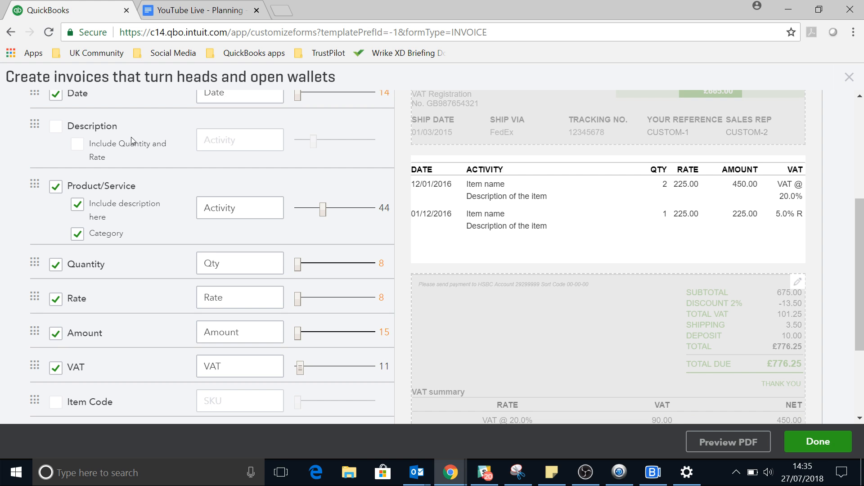
- Open the invoice footer for editing and hide Discount and Deposit, checking the totals in the preview
{"action": "scroll", "coordinate": [189, 198], "scroll_direction": "down", "scroll_amount": 2}
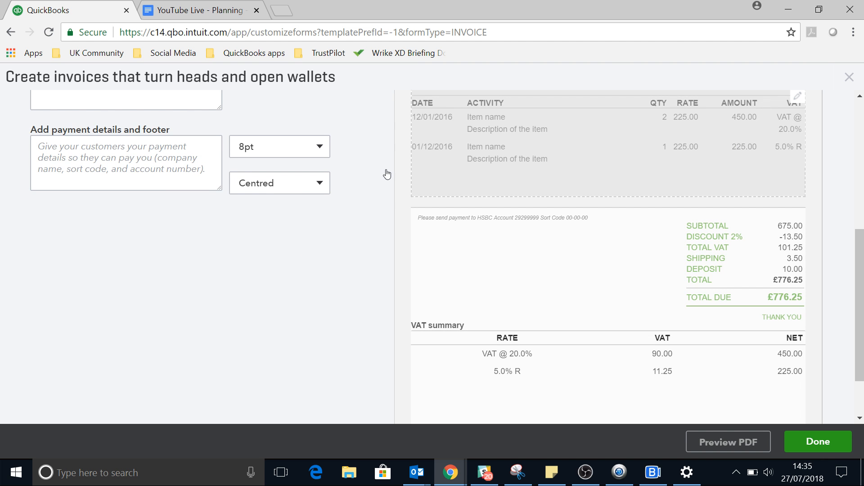
{"action": "scroll", "coordinate": [82, 207], "scroll_direction": "up", "scroll_amount": 4}
{"action": "scroll", "coordinate": [83, 201], "scroll_direction": "up", "scroll_amount": 2}
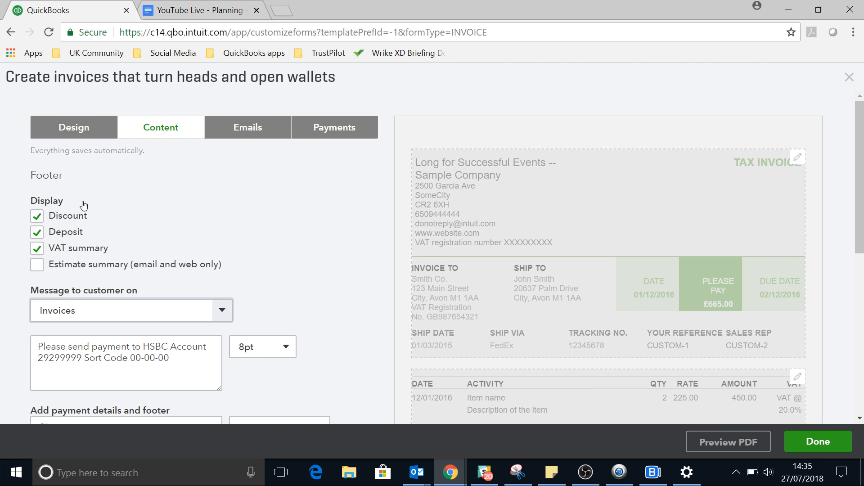
{"action": "scroll", "coordinate": [83, 204], "scroll_direction": "down", "scroll_amount": 4}
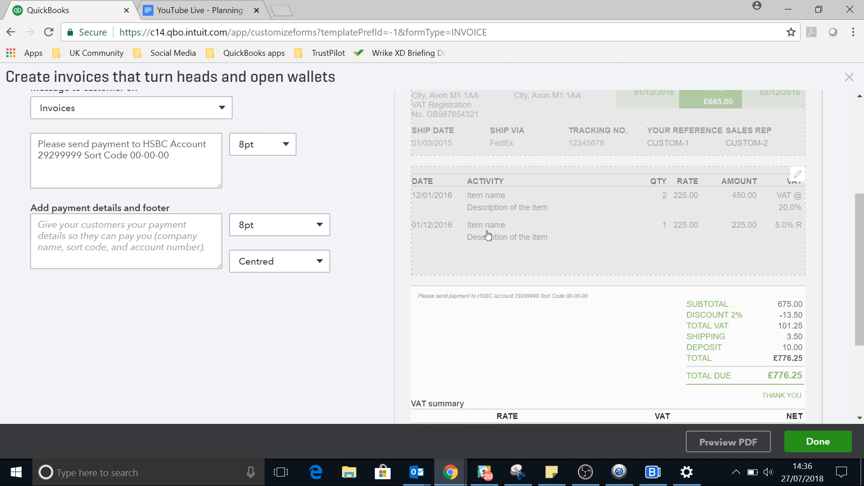
{"action": "scroll", "coordinate": [4, 164], "scroll_direction": "up", "scroll_amount": 5}
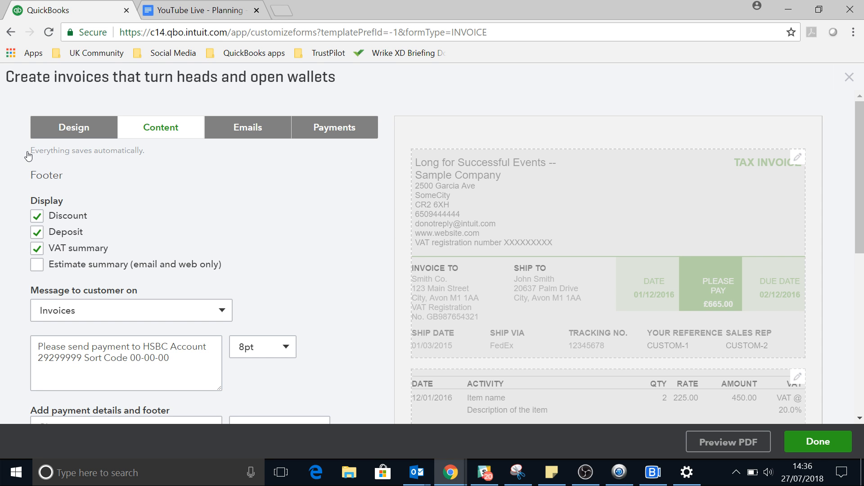
{"action": "left_click", "coordinate": [37, 233]}
{"action": "left_click", "coordinate": [38, 217]}
{"action": "scroll", "coordinate": [90, 198], "scroll_direction": "down", "scroll_amount": 1}
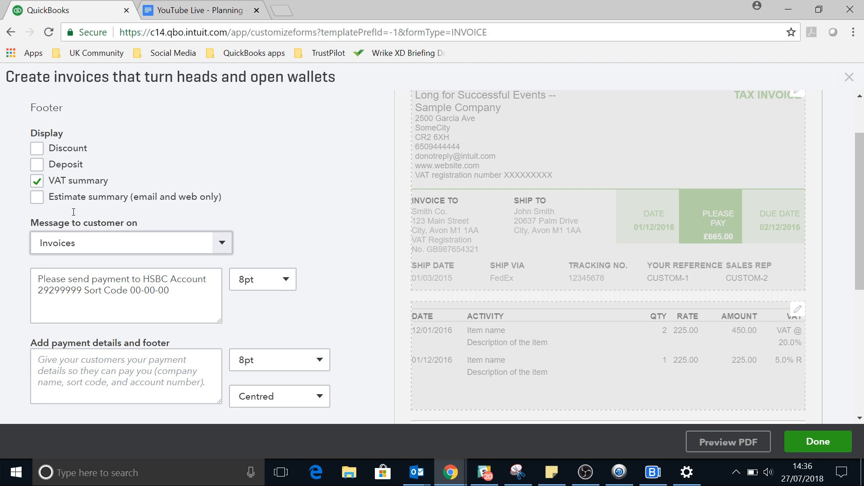
{"action": "key", "text": "Tab"}
{"action": "key", "text": "Tab"}
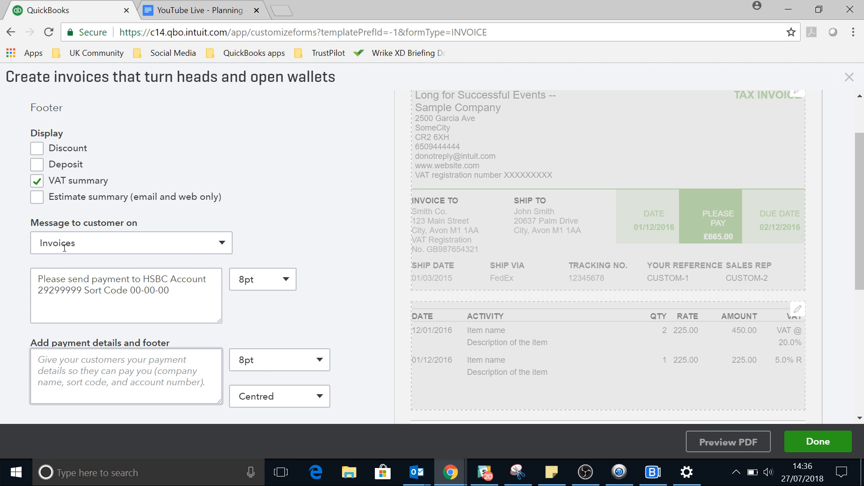
{"action": "scroll", "coordinate": [185, 248], "scroll_direction": "down", "scroll_amount": 6}
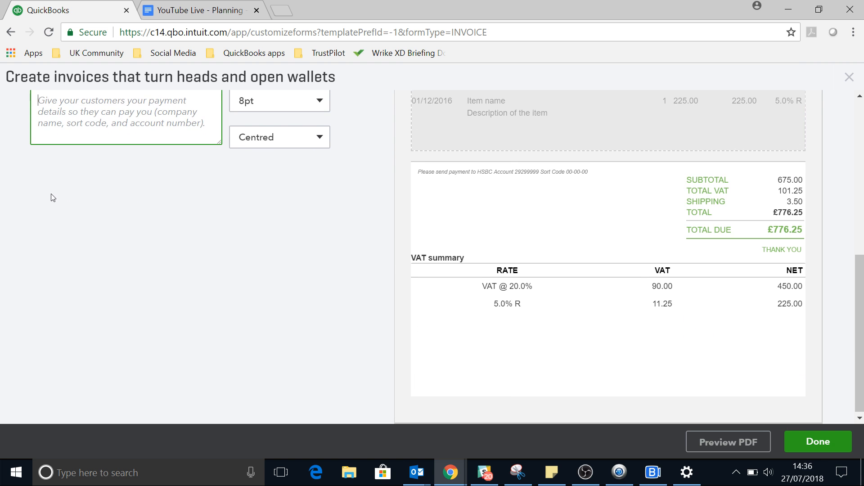
{"action": "scroll", "coordinate": [53, 194], "scroll_direction": "up", "scroll_amount": 3}
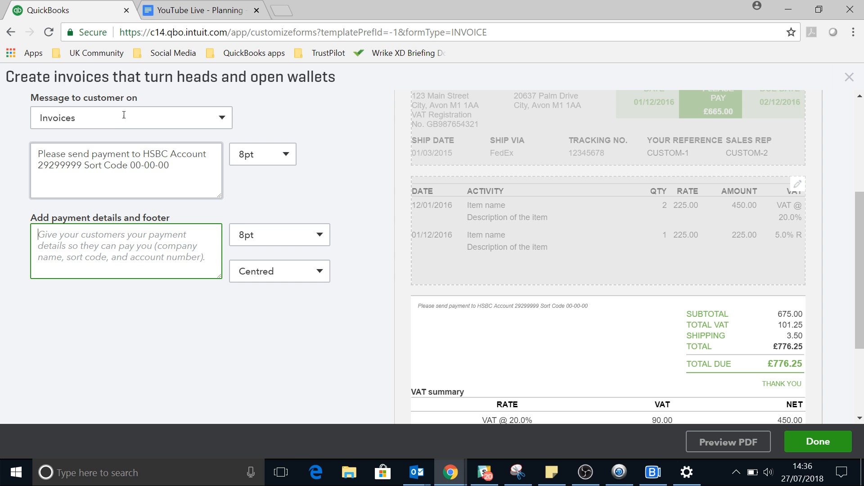
- Enter "Company number" as the payment details and footer text and check its placement on the invoice preview
{"action": "left_click_drag", "start_coordinate": [170, 165], "coordinate": [6, 93]}
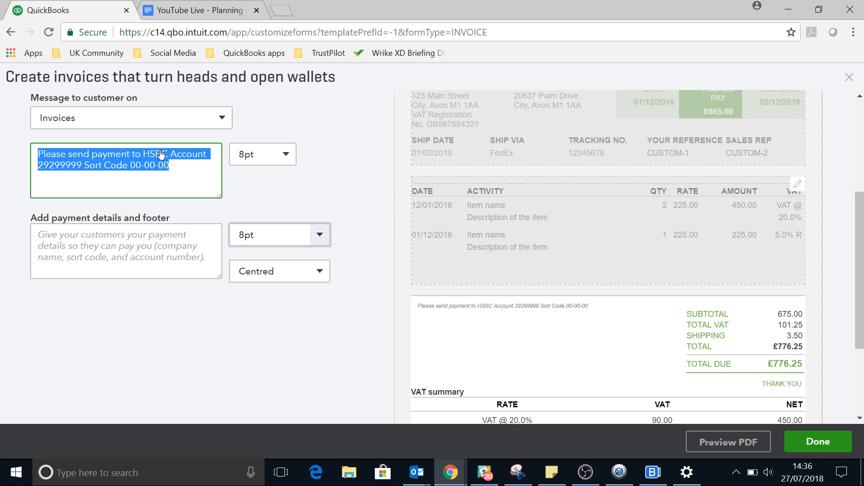
{"action": "left_click", "coordinate": [161, 239]}
{"action": "scroll", "coordinate": [166, 163], "scroll_direction": "down", "scroll_amount": 3}
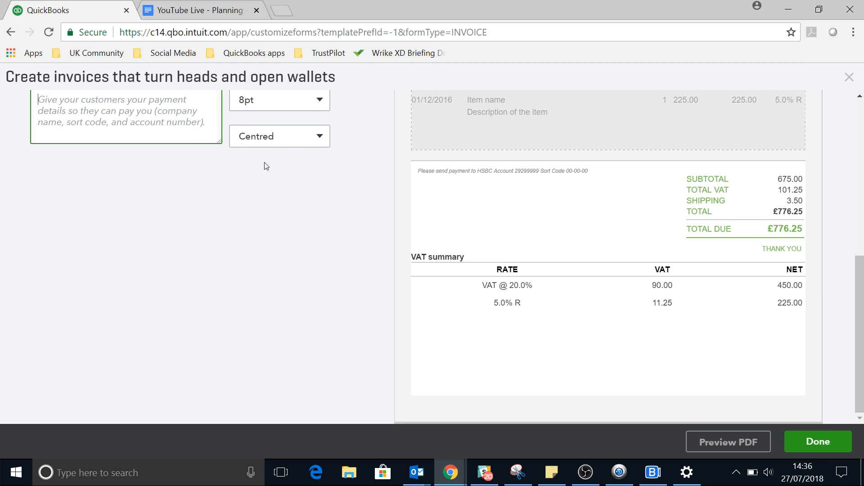
{"action": "scroll", "coordinate": [311, 217], "scroll_direction": "up", "scroll_amount": 2}
{"action": "scroll", "coordinate": [312, 216], "scroll_direction": "down", "scroll_amount": 2}
{"action": "scroll", "coordinate": [177, 160], "scroll_direction": "up", "scroll_amount": 4}
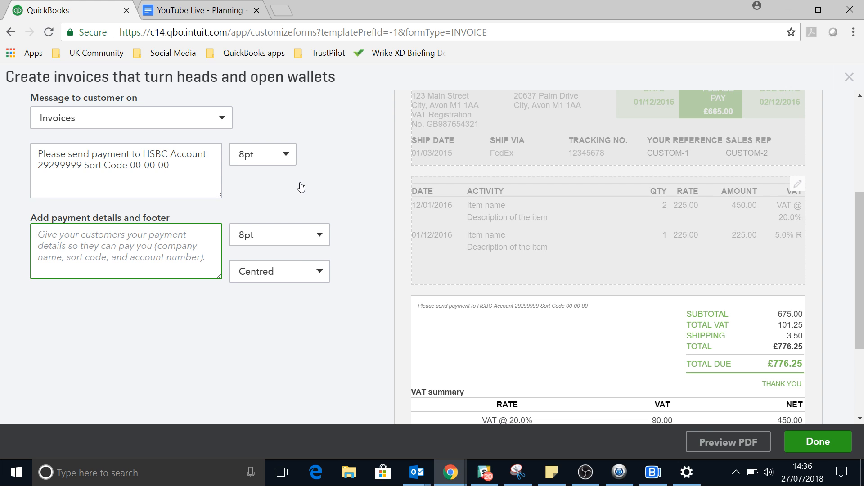
{"action": "type", "text": "Com"}
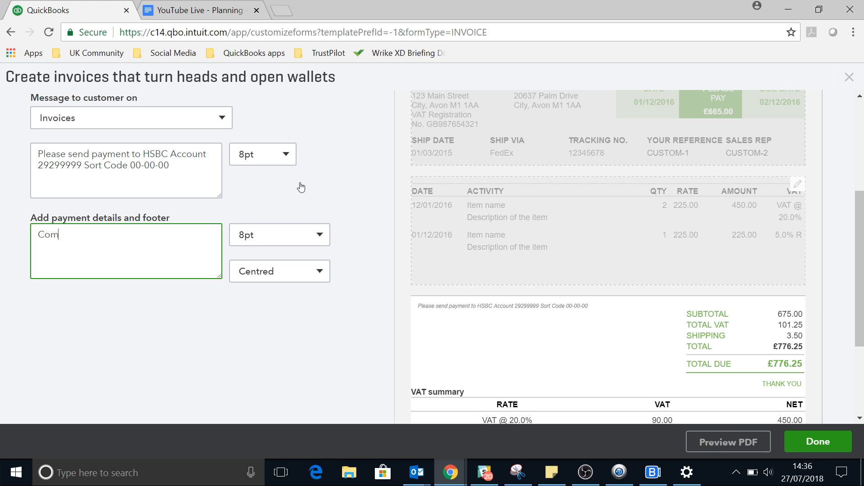
{"action": "type", "text": "pany number"}
{"action": "scroll", "coordinate": [350, 193], "scroll_direction": "down", "scroll_amount": 3}
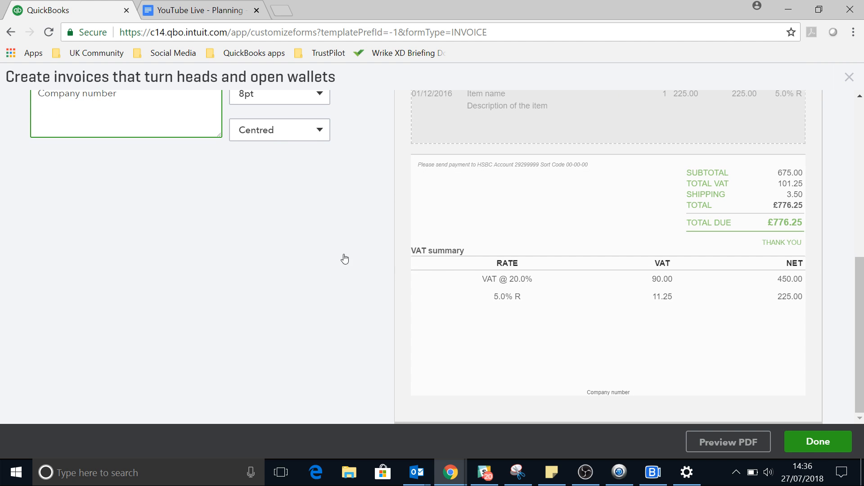
{"action": "scroll", "coordinate": [482, 226], "scroll_direction": "up", "scroll_amount": 3}
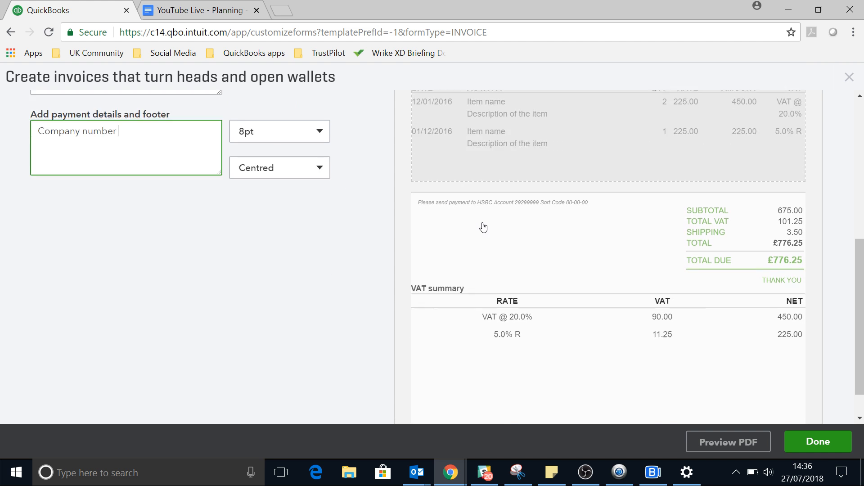
- Open the template's email settings and set the standard email subject to "Invoice [Invoice No.] - Hope you're happy with the work!"
{"action": "scroll", "coordinate": [483, 226], "scroll_direction": "up", "scroll_amount": 4}
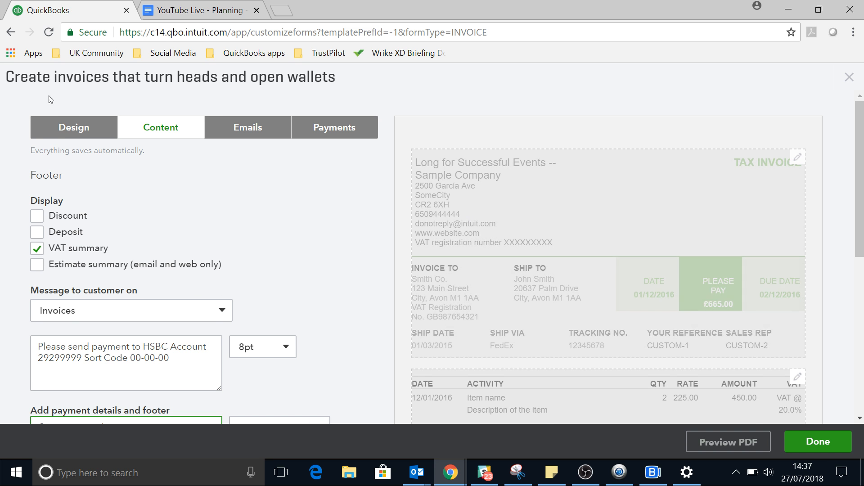
{"action": "scroll", "coordinate": [445, 134], "scroll_direction": "down", "scroll_amount": 1}
{"action": "scroll", "coordinate": [438, 139], "scroll_direction": "down", "scroll_amount": 5}
{"action": "scroll", "coordinate": [372, 216], "scroll_direction": "up", "scroll_amount": 5}
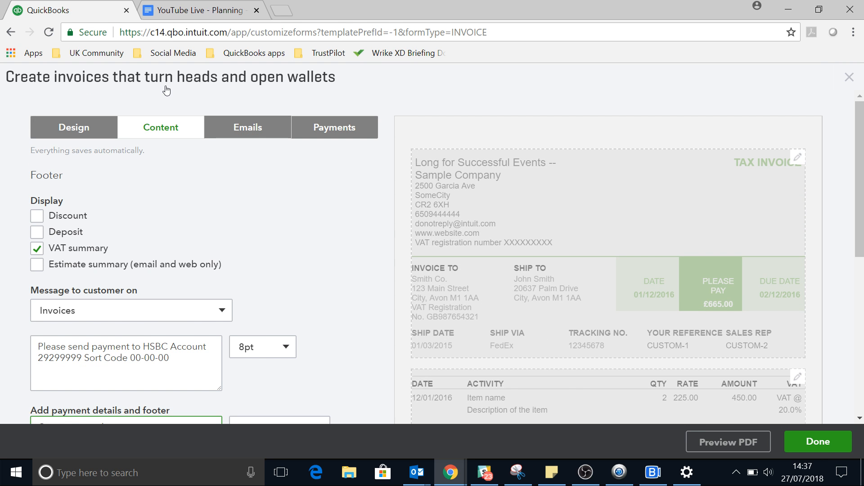
{"action": "scroll", "coordinate": [146, 110], "scroll_direction": "down", "scroll_amount": 3}
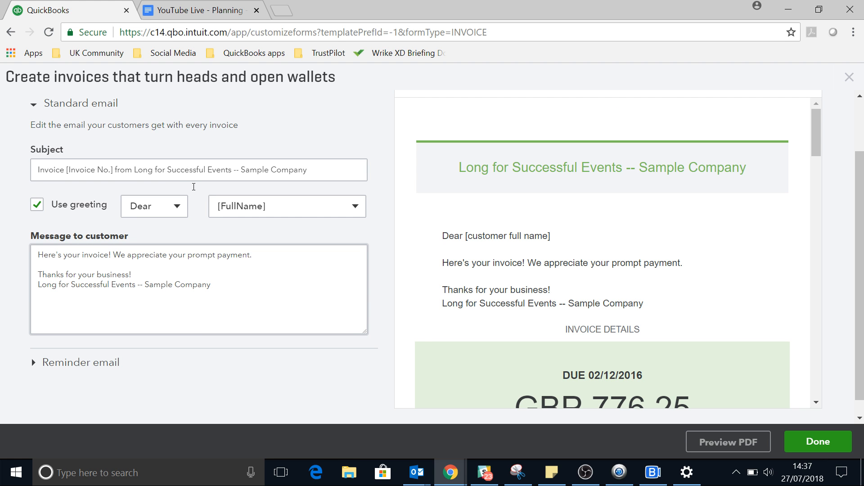
{"action": "left_click", "coordinate": [180, 306]}
{"action": "key", "text": "ctrl+a"}
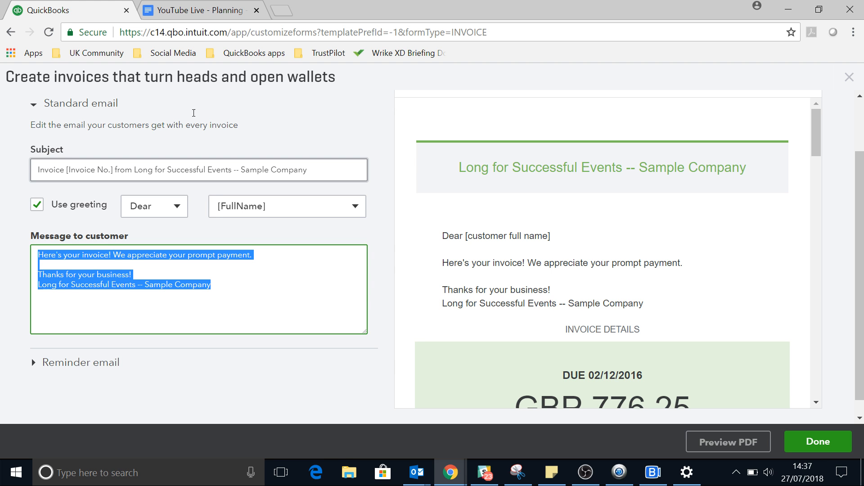
{"action": "left_click_drag", "start_coordinate": [308, 170], "coordinate": [141, 99]}
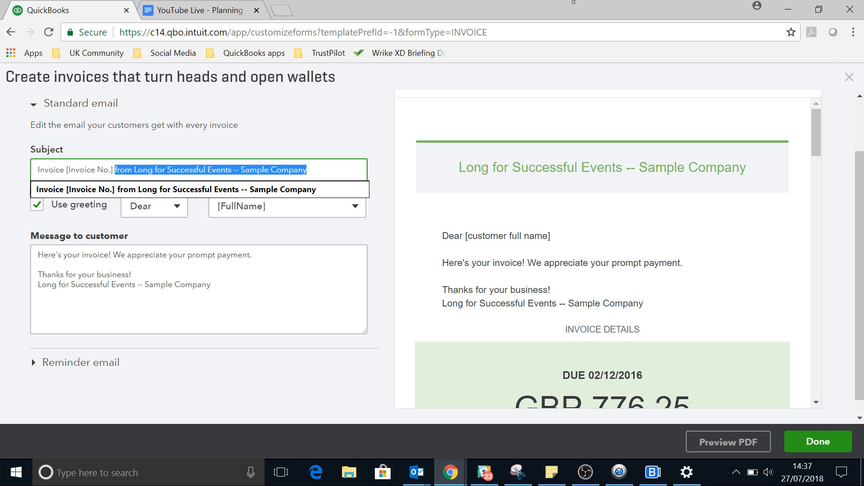
{"action": "type", "text": "- Ho"}
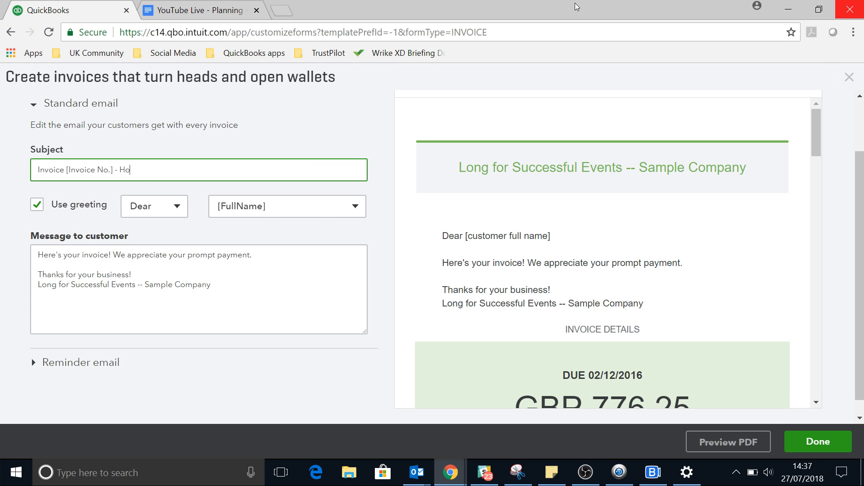
{"action": "type", "text": "pe you're happy with the work!"}
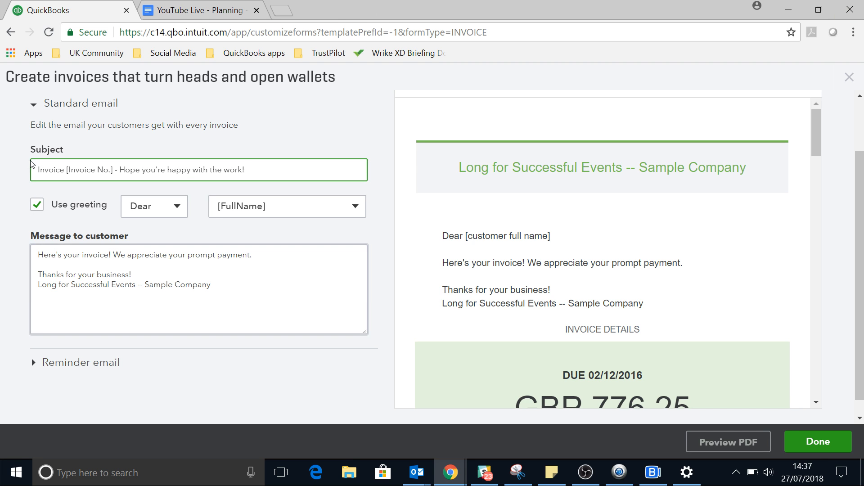
- Examine the standard email's customer message and the available name formats for its greeting
{"action": "left_click_drag", "start_coordinate": [38, 254], "coordinate": [211, 284]}
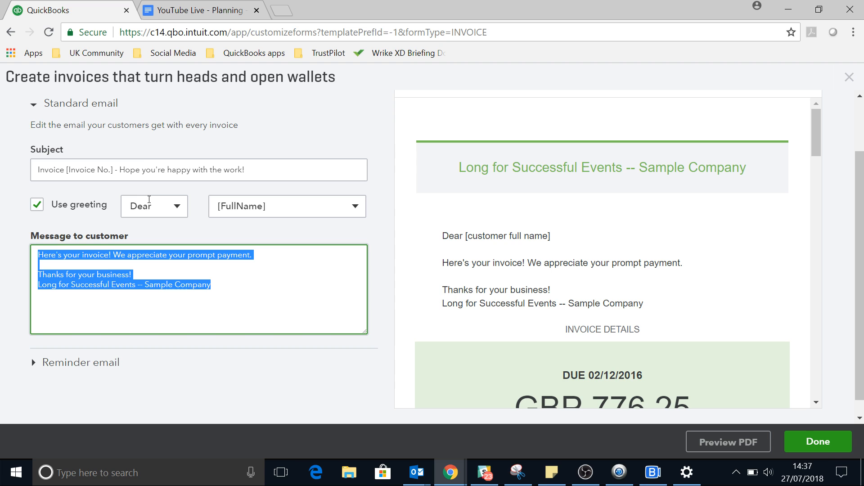
{"action": "key", "text": "shift+Tab"}
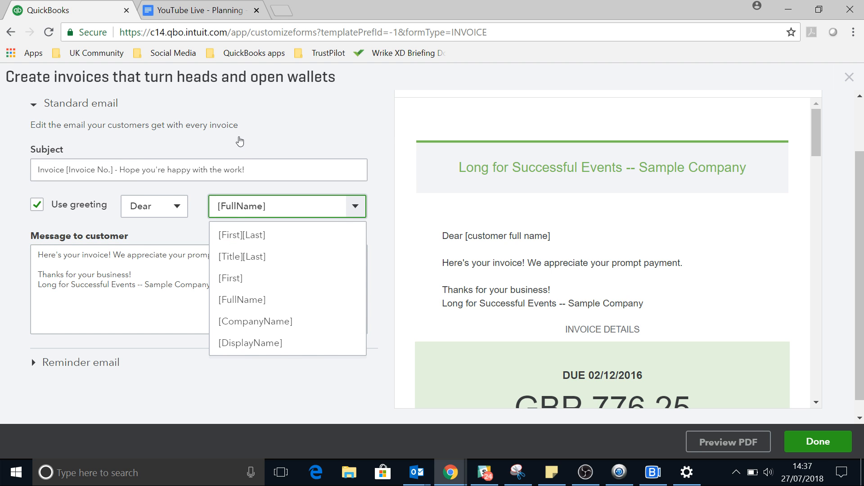
{"action": "key", "text": "Down"}
{"action": "key", "text": "Down"}
{"action": "key", "text": "Up"}
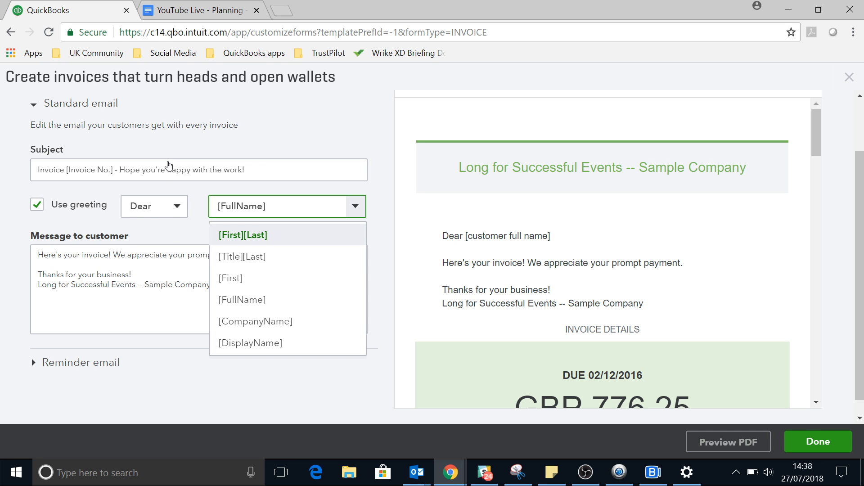
{"action": "key", "text": "Up"}
{"action": "key", "text": "Up"}
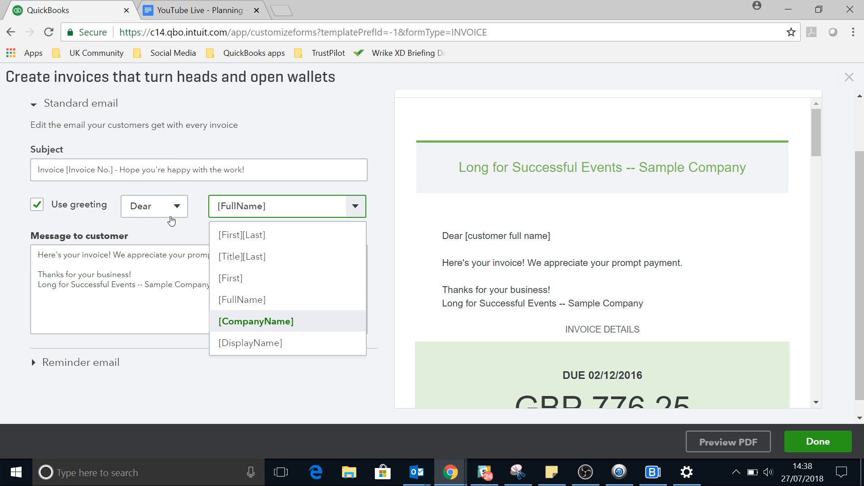
{"action": "key", "text": "Up"}
{"action": "key", "text": "Up"}
{"action": "key", "text": "Up"}
{"action": "key", "text": "Up"}
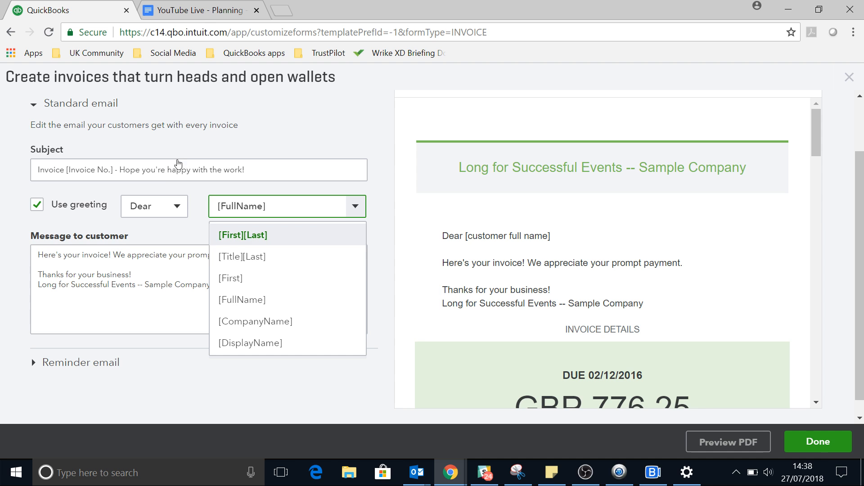
{"action": "key", "text": "Down"}
{"action": "key", "text": "Up"}
{"action": "key", "text": "Escape"}
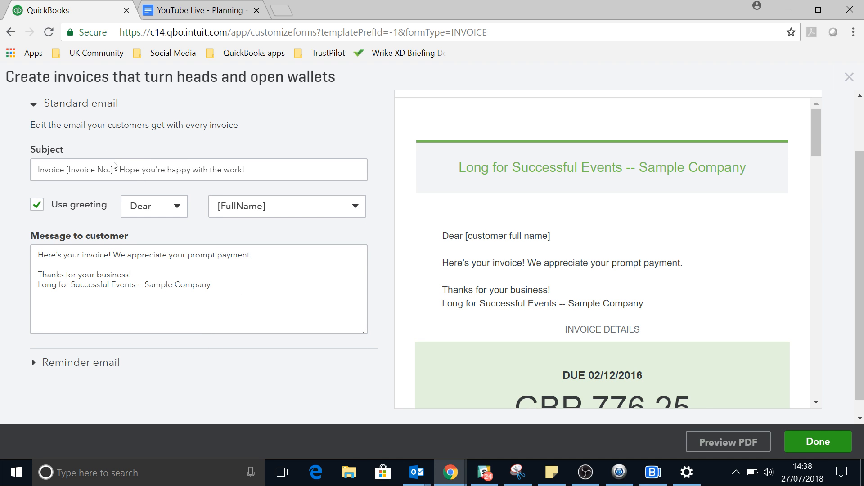
{"action": "key", "text": "Tab"}
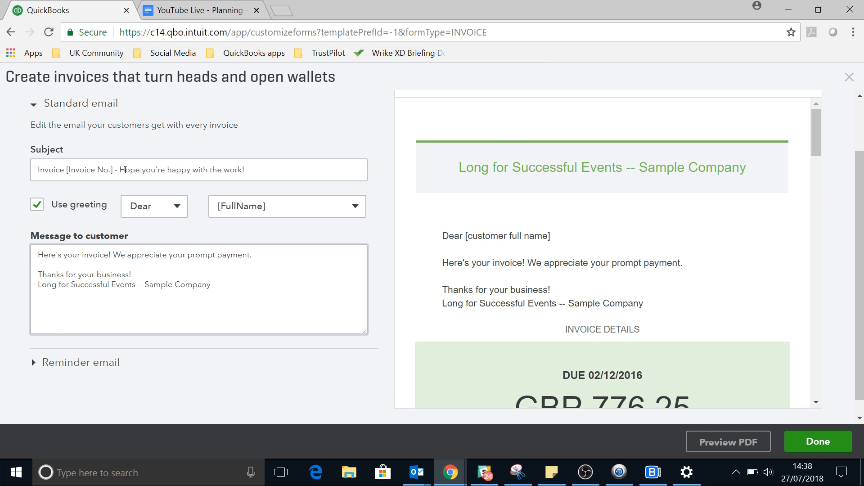
- Review the email preview from the greeting through the invoice details to the VAT summary and payment message
{"action": "left_click", "coordinate": [673, 243]}
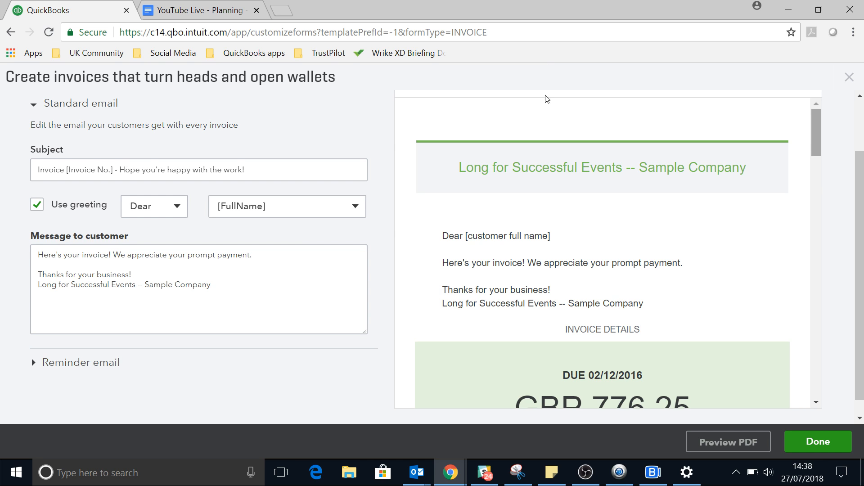
{"action": "left_click_drag", "start_coordinate": [817, 135], "coordinate": [817, 132]}
{"action": "scroll", "coordinate": [547, 92], "scroll_direction": "down", "scroll_amount": 5}
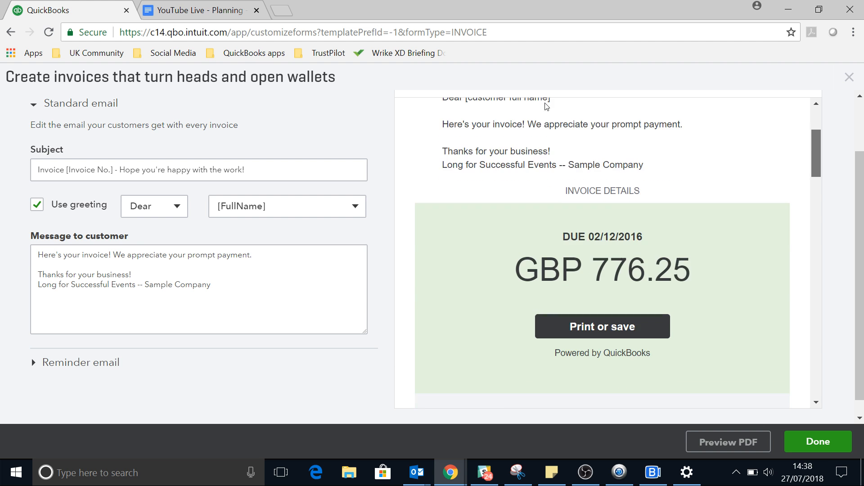
{"action": "scroll", "coordinate": [549, 117], "scroll_direction": "down", "scroll_amount": 15}
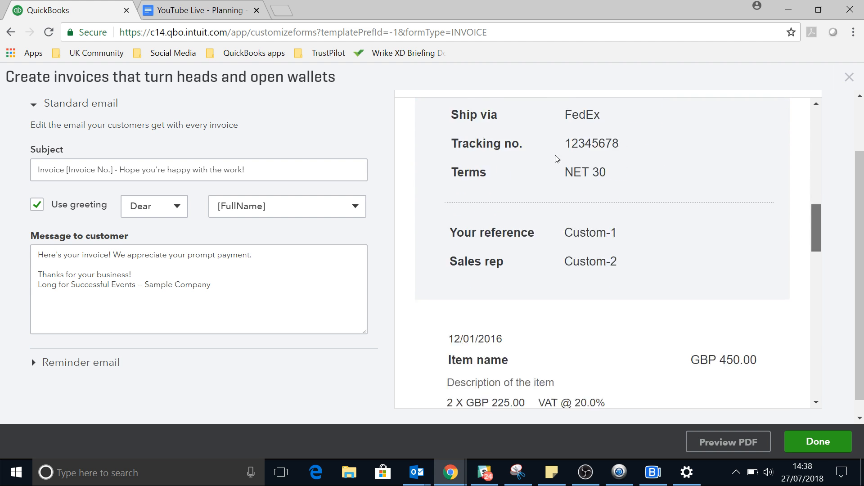
{"action": "scroll", "coordinate": [560, 189], "scroll_direction": "down", "scroll_amount": 12}
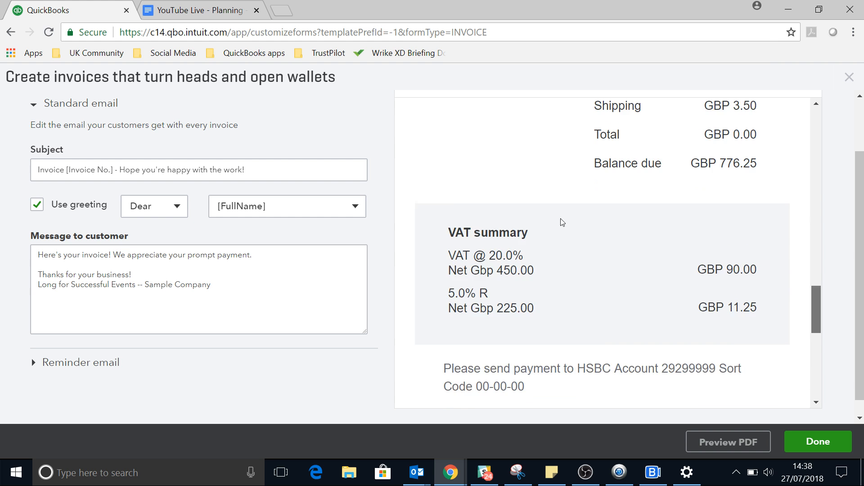
- Check the end of the standard email preview and compare its subject line and greeting with the entered settings
{"action": "scroll", "coordinate": [562, 243], "scroll_direction": "down", "scroll_amount": 5}
{"action": "scroll", "coordinate": [555, 150], "scroll_direction": "up", "scroll_amount": 20}
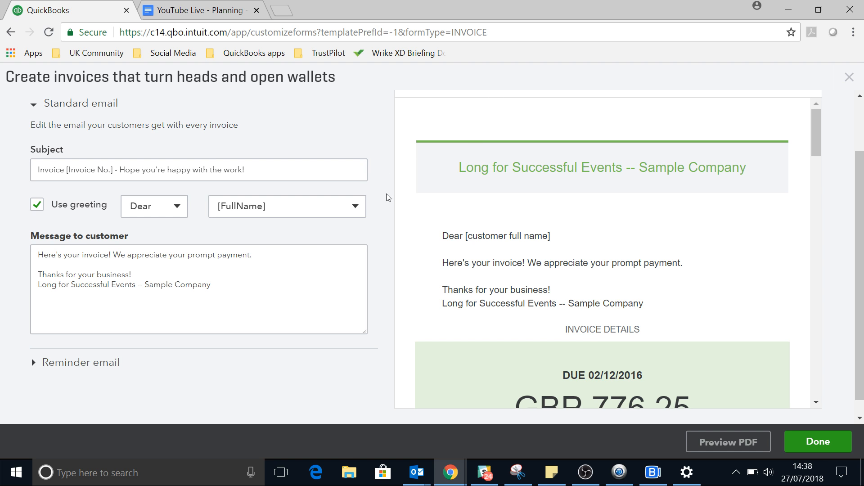
{"action": "scroll", "coordinate": [540, 281], "scroll_direction": "up", "scroll_amount": 2}
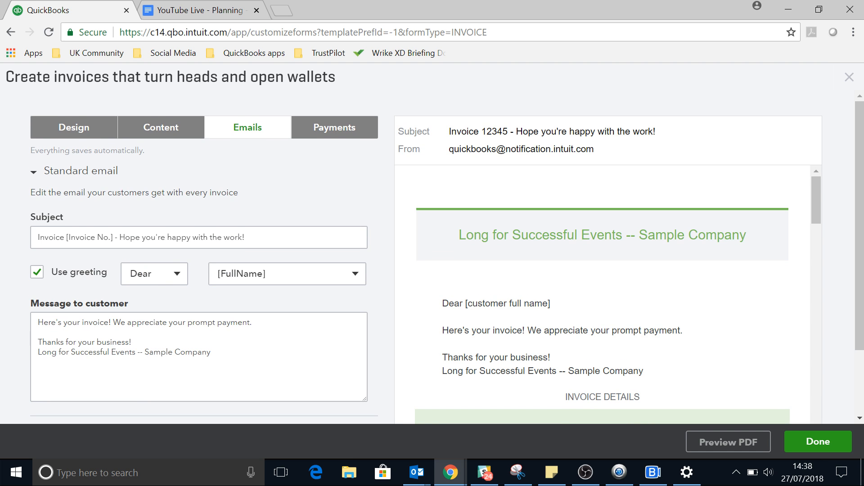
{"action": "left_click", "coordinate": [544, 296]}
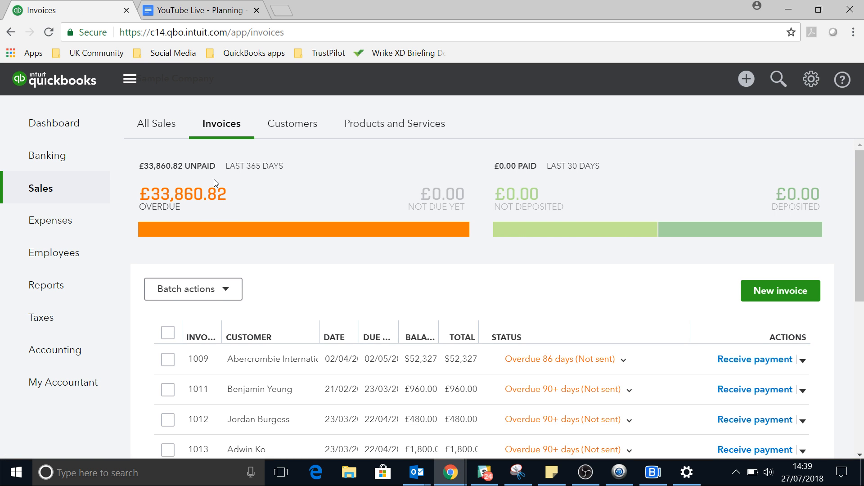
- Open the print preview of invoice 1009 and accept modifying the linked transaction
{"action": "scroll", "coordinate": [231, 183], "scroll_direction": "down", "scroll_amount": 2}
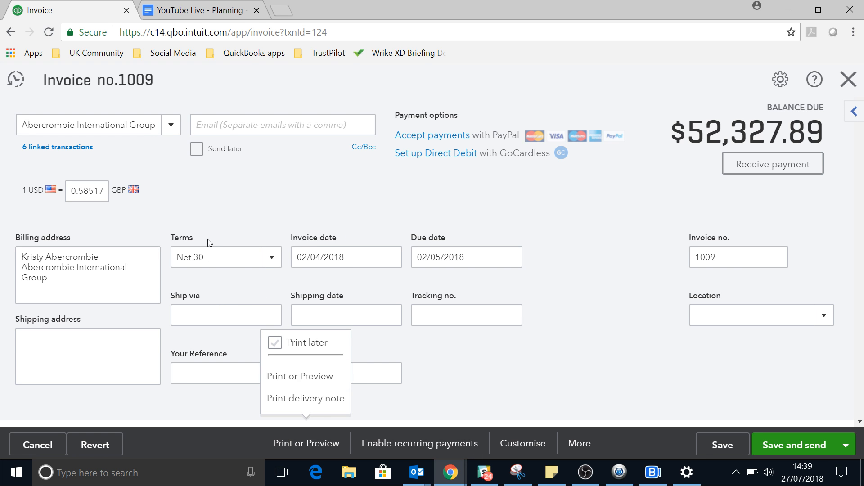
{"action": "left_click", "coordinate": [308, 377]}
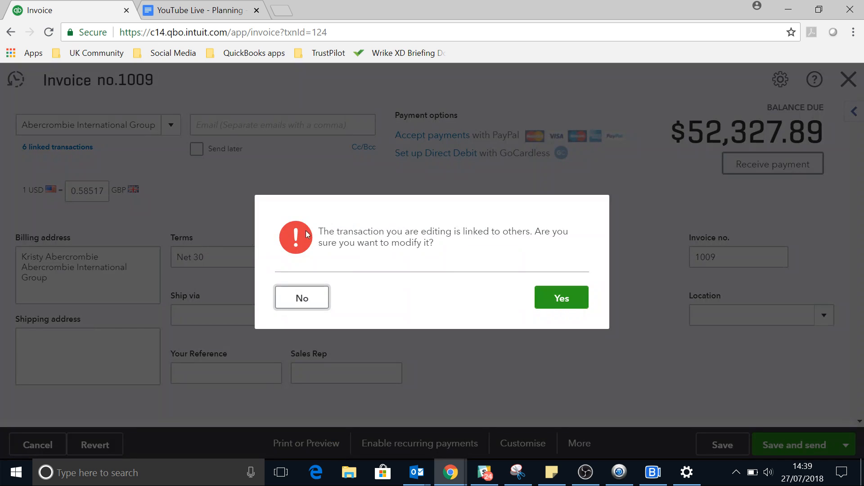
{"action": "left_click", "coordinate": [572, 296]}
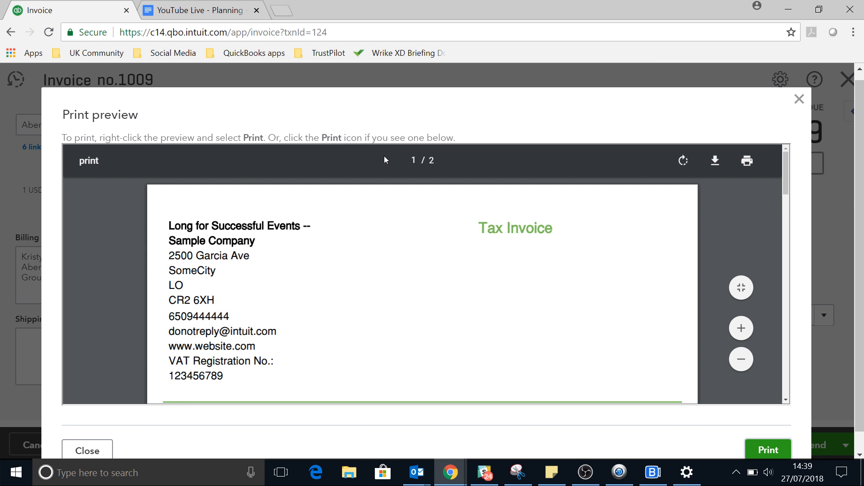
- Review both pages of the print preview, including the header, activity table, VAT summary and footer, and close the preview and invoice
{"action": "scroll", "coordinate": [386, 175], "scroll_direction": "down", "scroll_amount": 10}
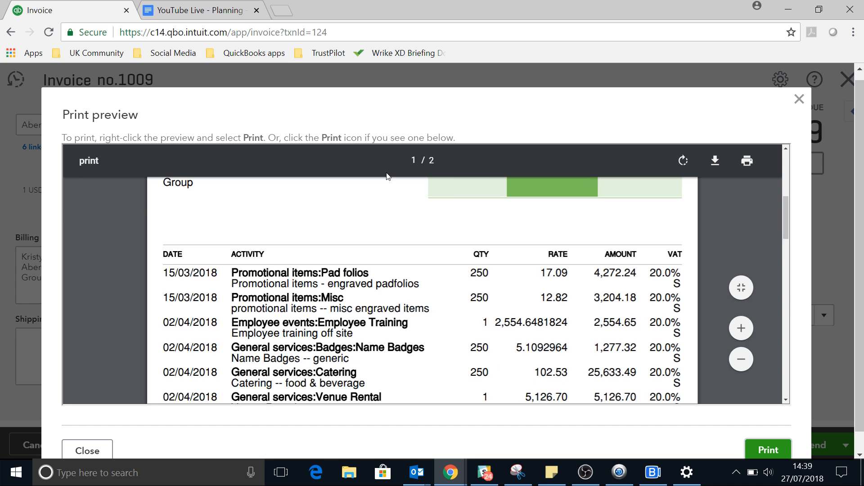
{"action": "scroll", "coordinate": [387, 176], "scroll_direction": "down", "scroll_amount": 10}
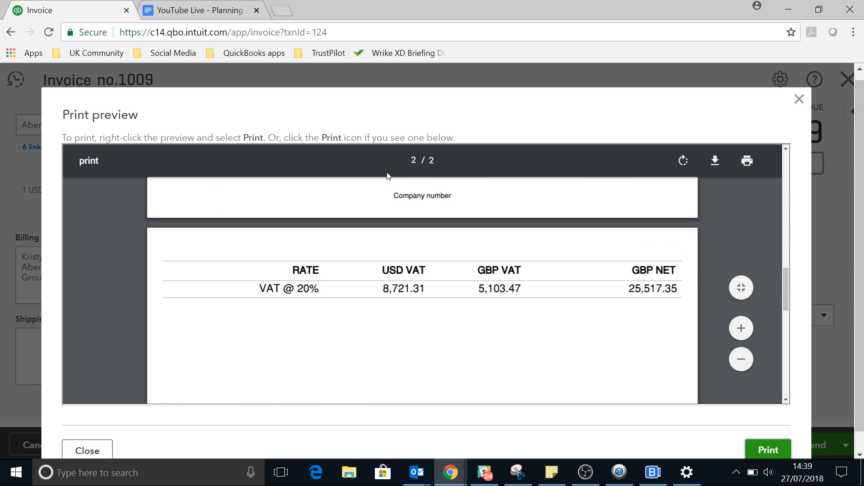
{"action": "scroll", "coordinate": [390, 174], "scroll_direction": "down", "scroll_amount": 1}
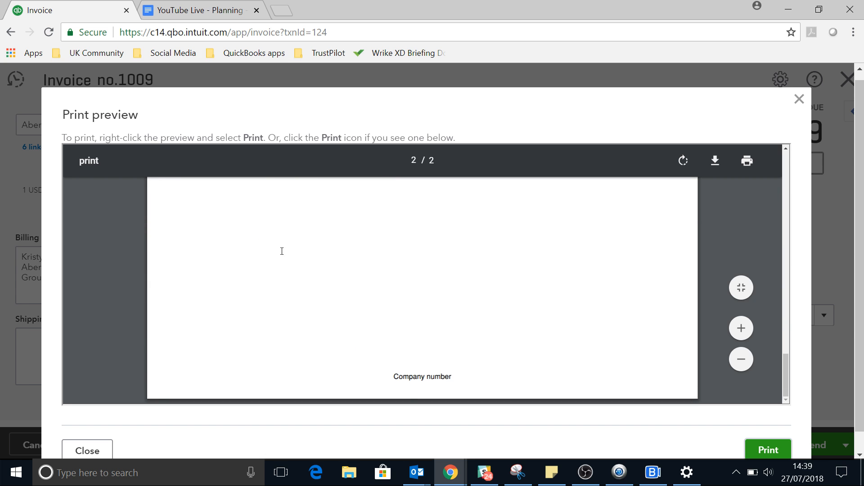
{"action": "scroll", "coordinate": [324, 245], "scroll_direction": "up", "scroll_amount": 20}
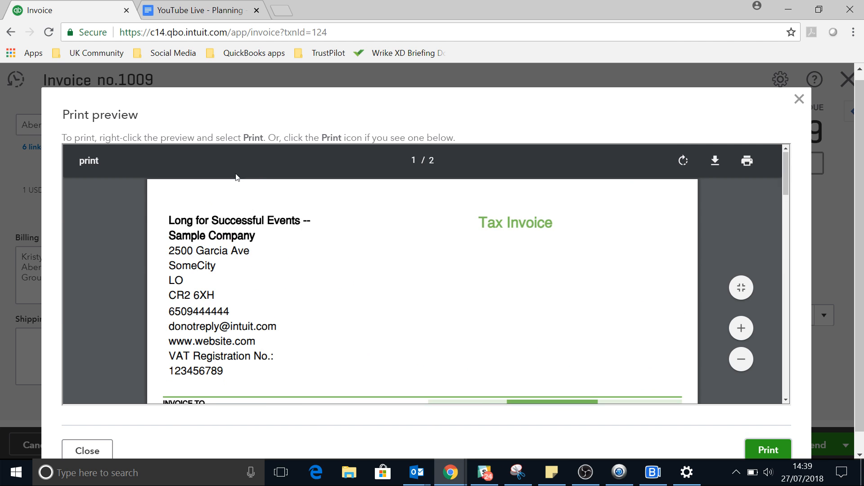
{"action": "scroll", "coordinate": [353, 184], "scroll_direction": "down", "scroll_amount": 5}
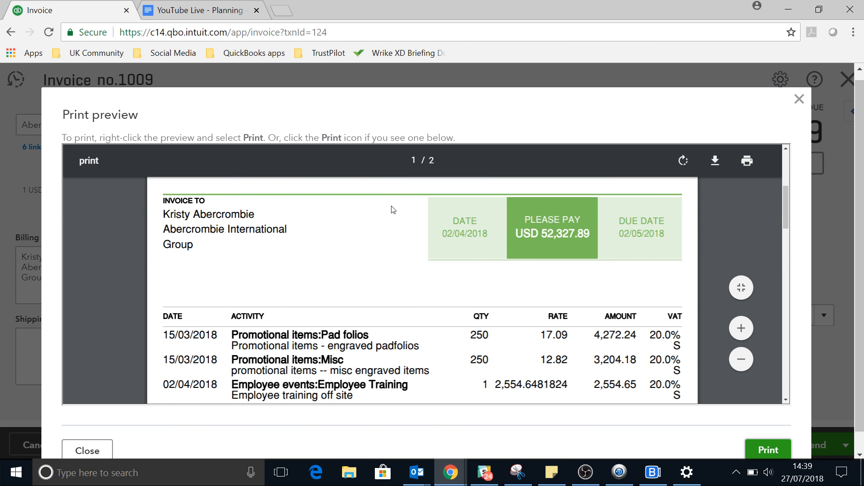
{"action": "scroll", "coordinate": [367, 180], "scroll_direction": "down", "scroll_amount": 5}
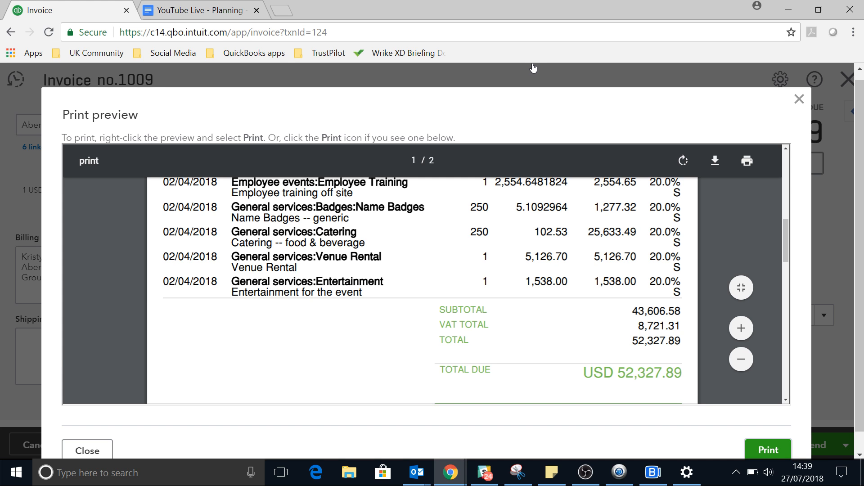
{"action": "key", "text": "Escape"}
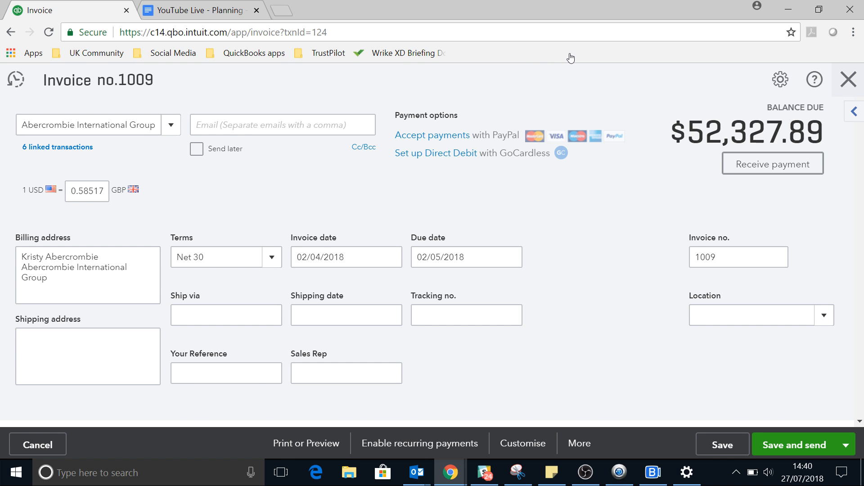
{"action": "left_click", "coordinate": [849, 79]}
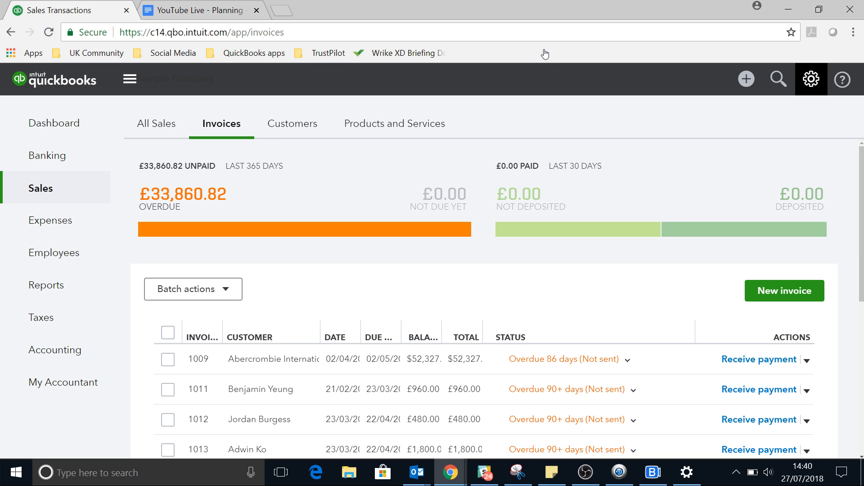
- Open QuickBooks Labs and turn on the Import Style experiment
{"action": "left_click", "coordinate": [811, 79]}
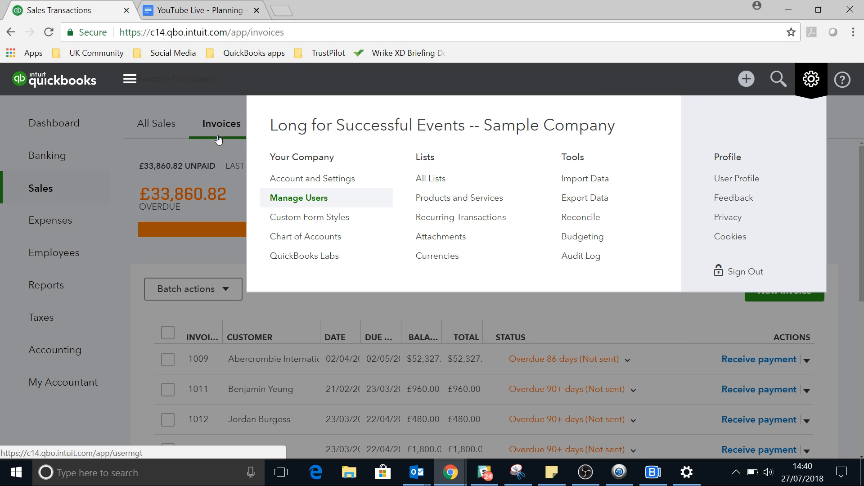
{"action": "left_click", "coordinate": [324, 257]}
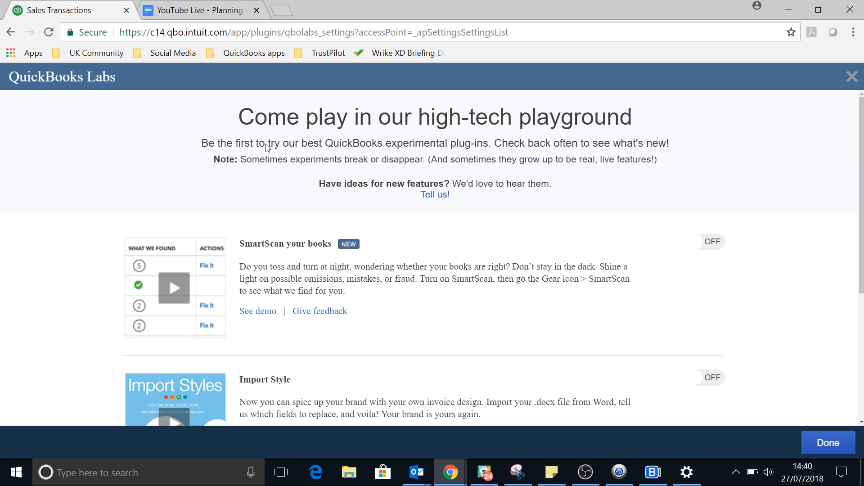
{"action": "scroll", "coordinate": [266, 145], "scroll_direction": "down", "scroll_amount": 2}
{"action": "scroll", "coordinate": [266, 145], "scroll_direction": "down", "scroll_amount": 3}
{"action": "scroll", "coordinate": [269, 144], "scroll_direction": "up", "scroll_amount": 3}
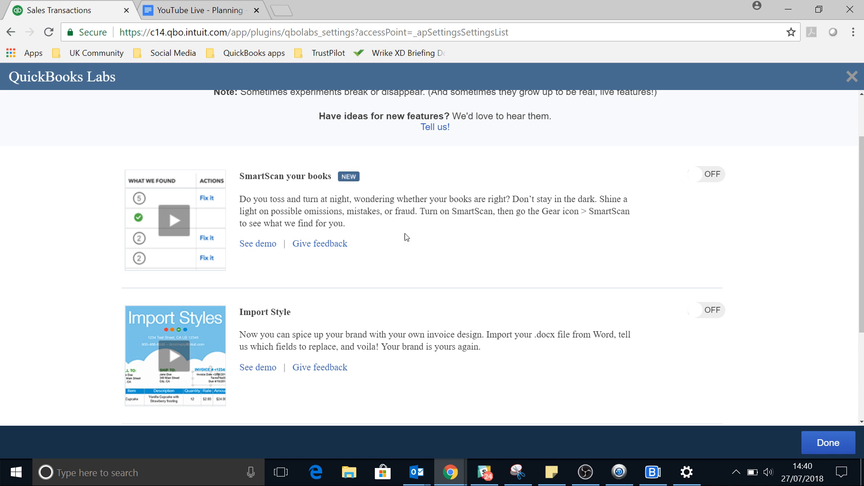
{"action": "left_click", "coordinate": [707, 310]}
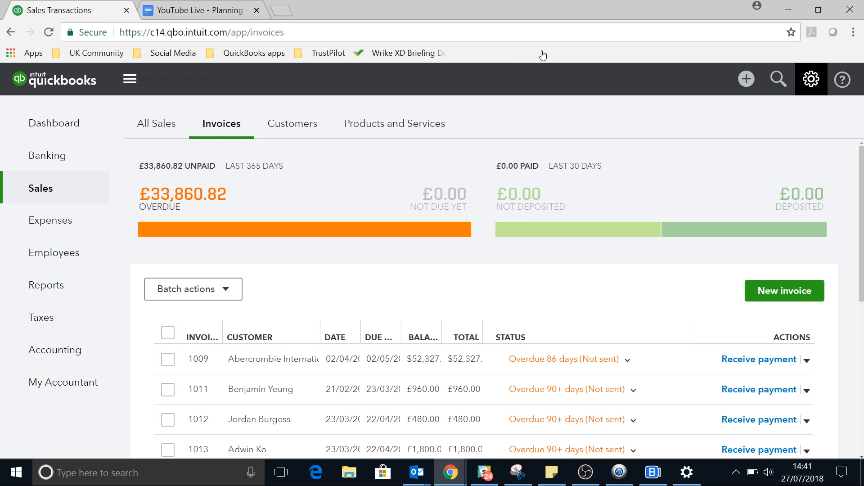
- Open the custom form styles and start a new style with the Import style option
{"action": "left_click", "coordinate": [812, 78]}
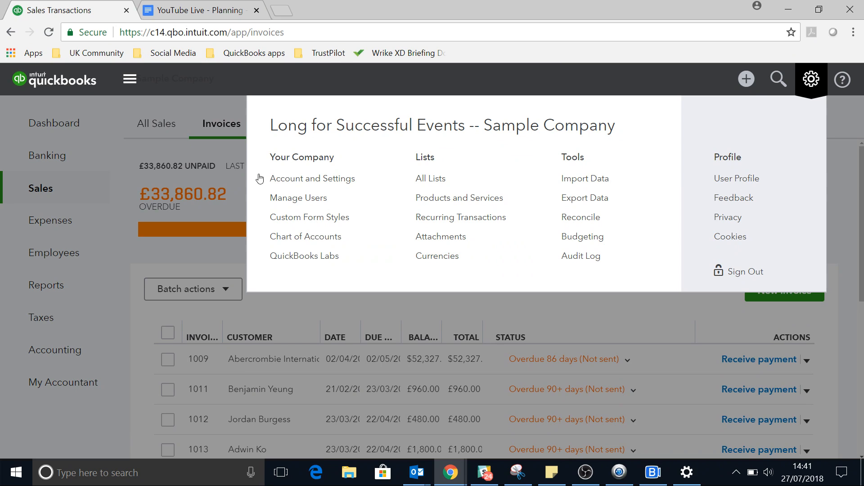
{"action": "left_click", "coordinate": [335, 217]}
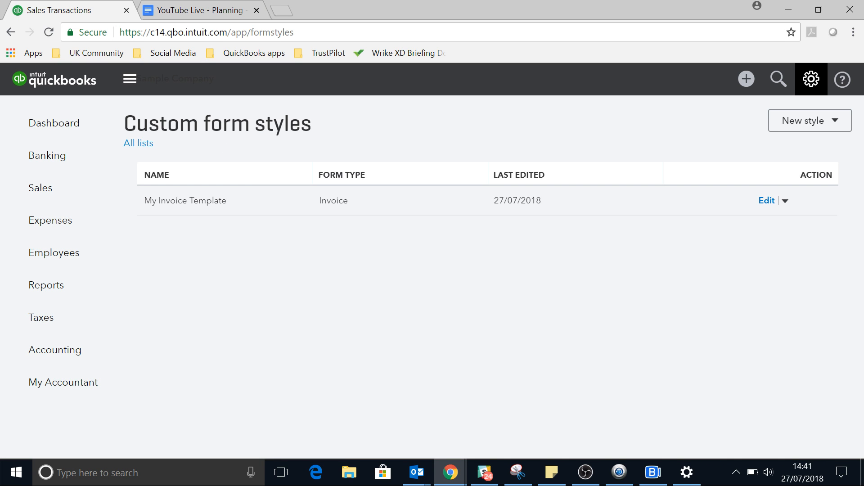
{"action": "left_click", "coordinate": [806, 120]}
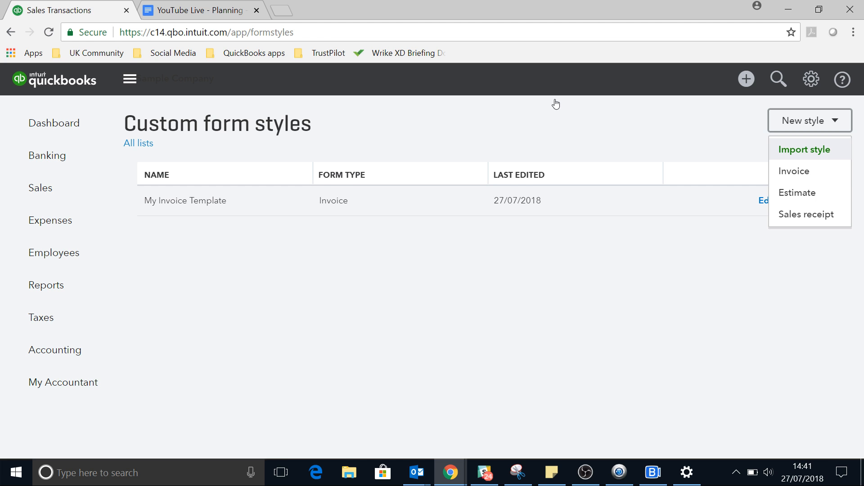
{"action": "left_click", "coordinate": [805, 149]}
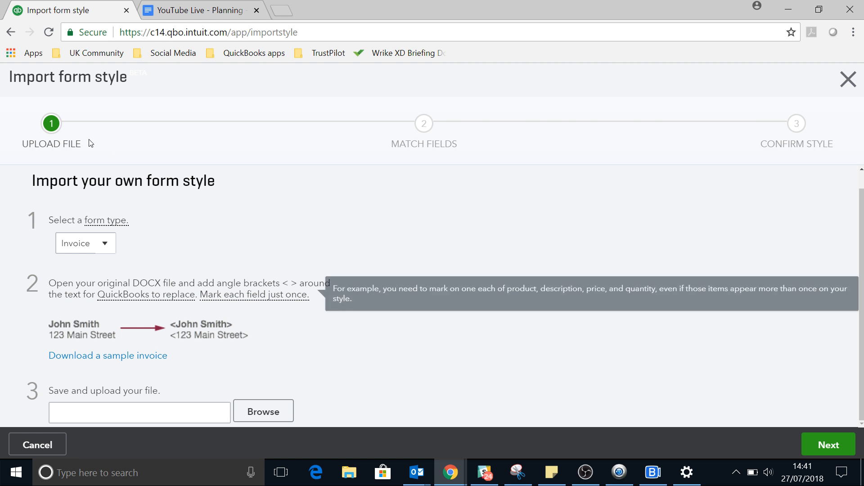
- Examine the form type choice and the file upload for an imported style, and leave the import without choosing a file
{"action": "left_click", "coordinate": [85, 243]}
{"action": "left_click", "coordinate": [73, 164]}
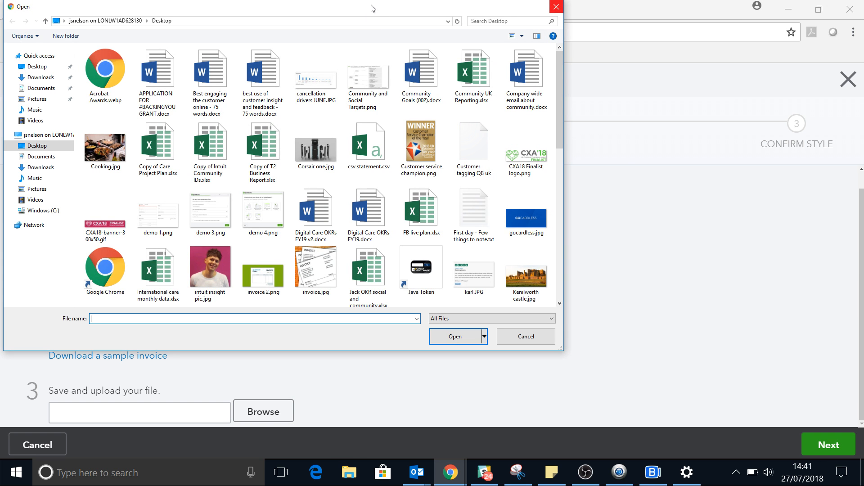
{"action": "key", "text": "Escape"}
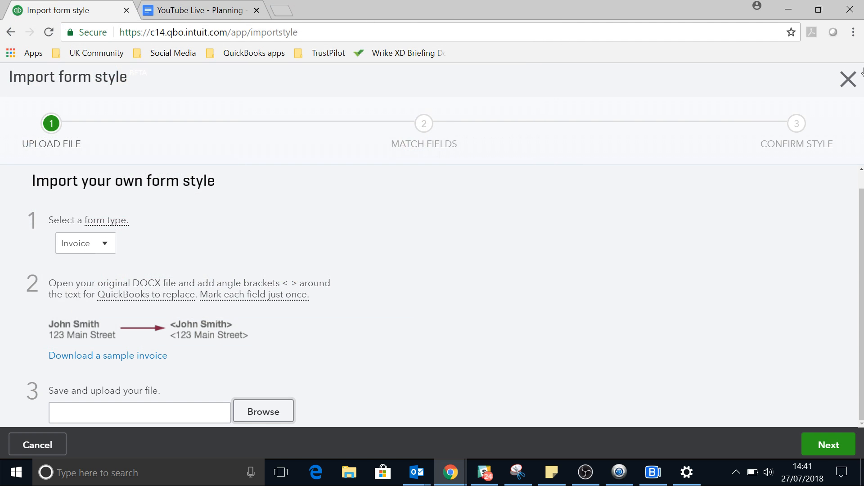
{"action": "left_click", "coordinate": [848, 80]}
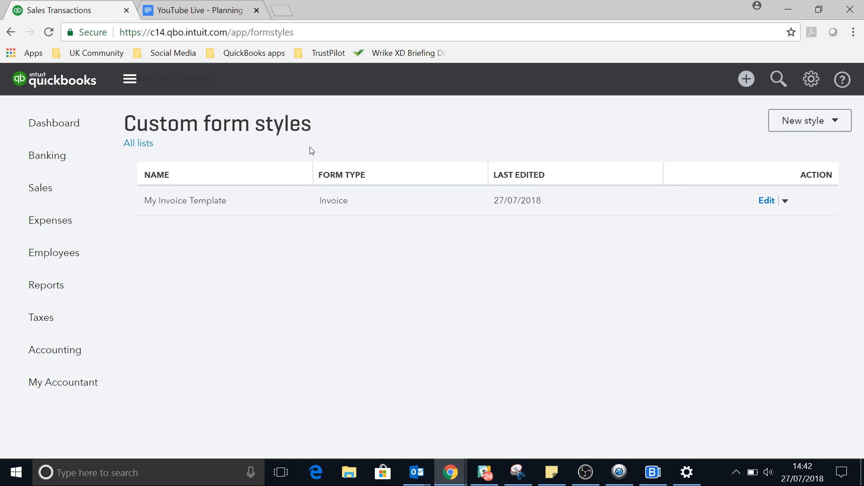
- Switch to OBS and mute the Mic/Aux audio channel
{"action": "left_click", "coordinate": [585, 472]}
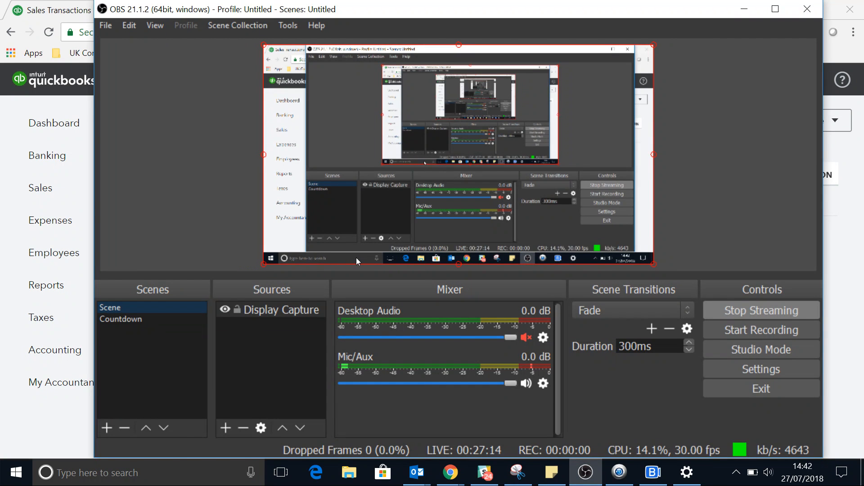
{"action": "left_click", "coordinate": [525, 383]}
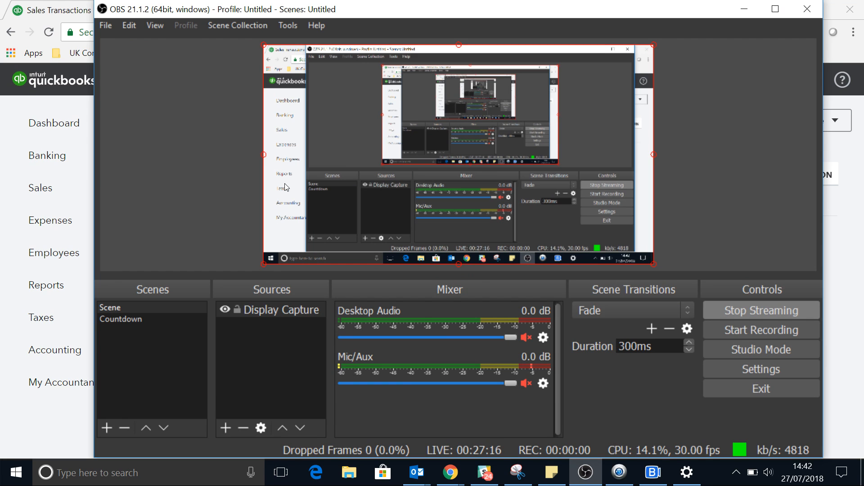